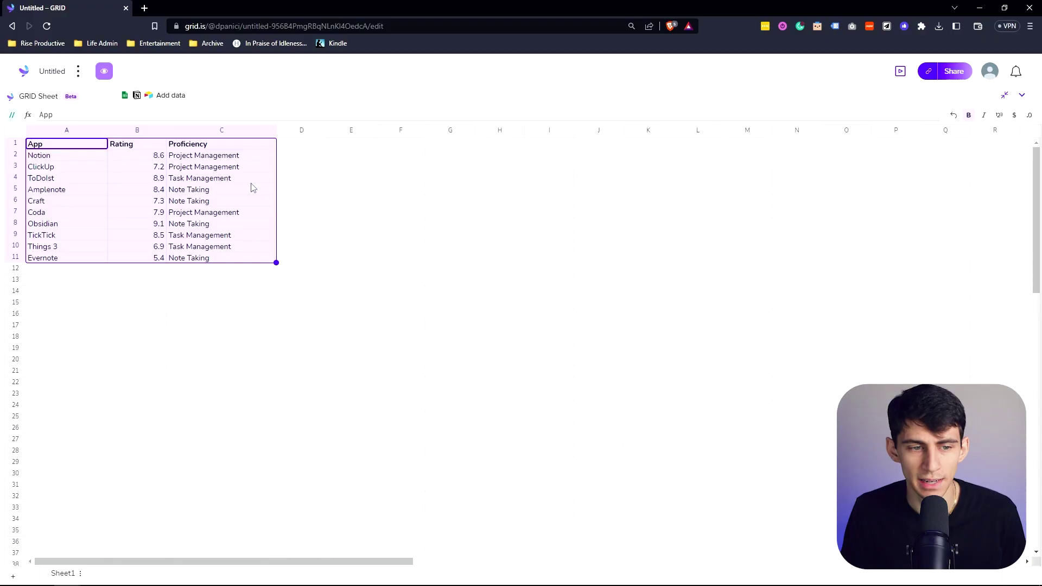
Step: Set Evernote's rating in column B to 2.9
{"action": "left_click", "coordinate": [233, 177]}
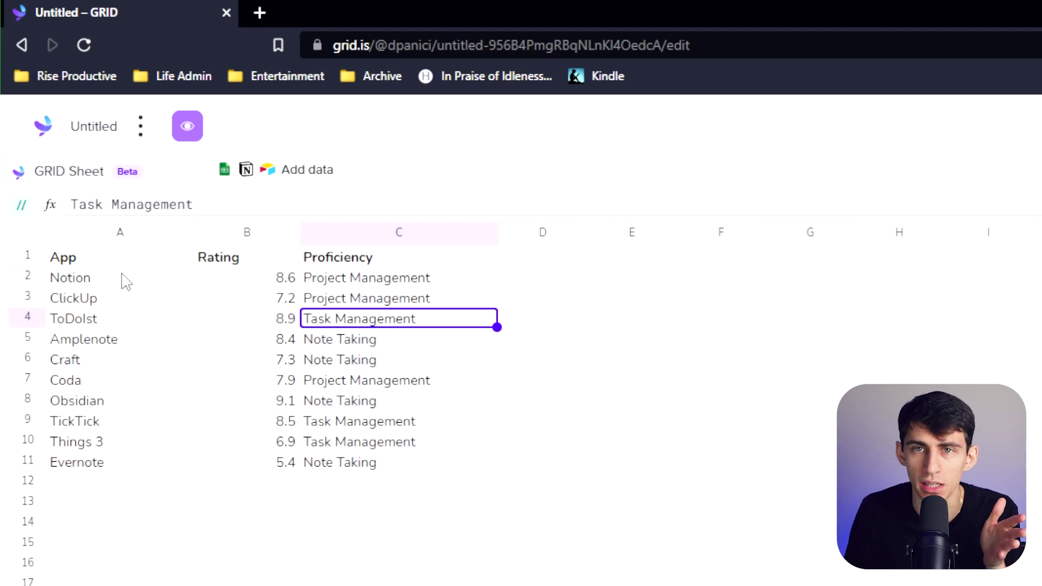
{"action": "left_click", "coordinate": [265, 465]}
{"action": "type", "text": "2.9"}
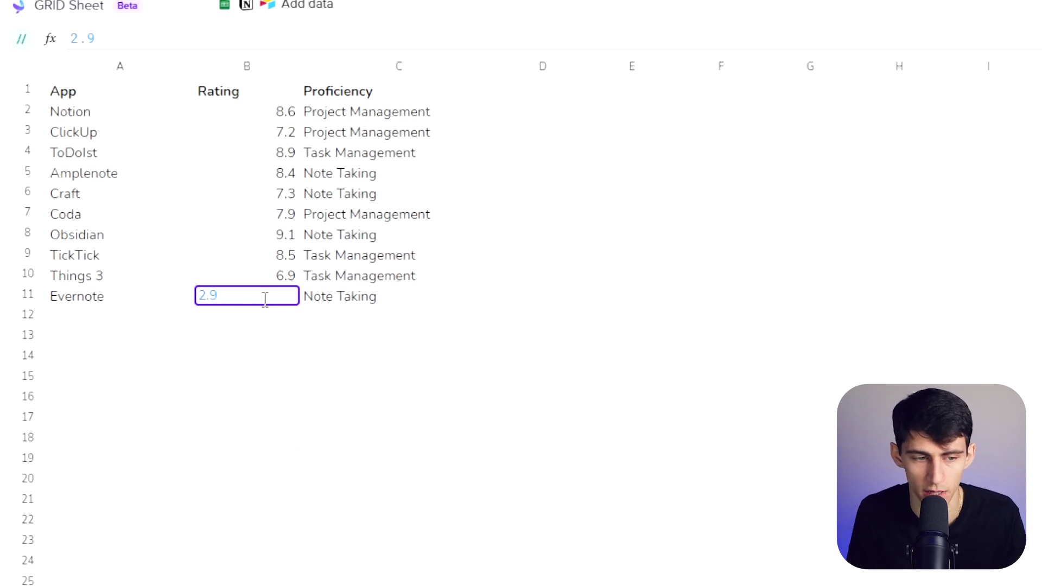
{"action": "key", "text": "Return"}
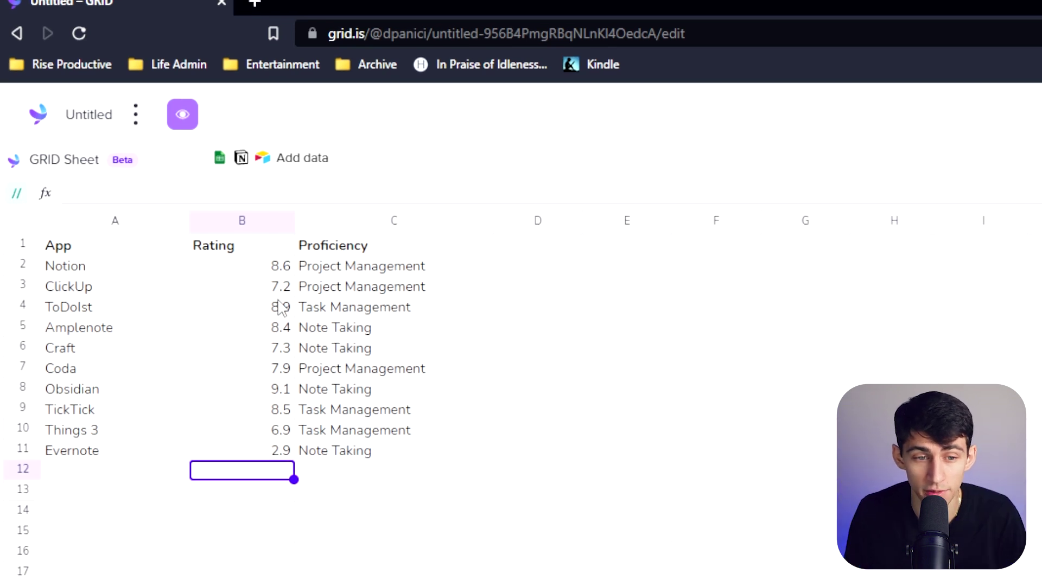
Step: In E2, generate a formula described as "What is the third highest rating in column B"
{"action": "left_click", "coordinate": [624, 274]}
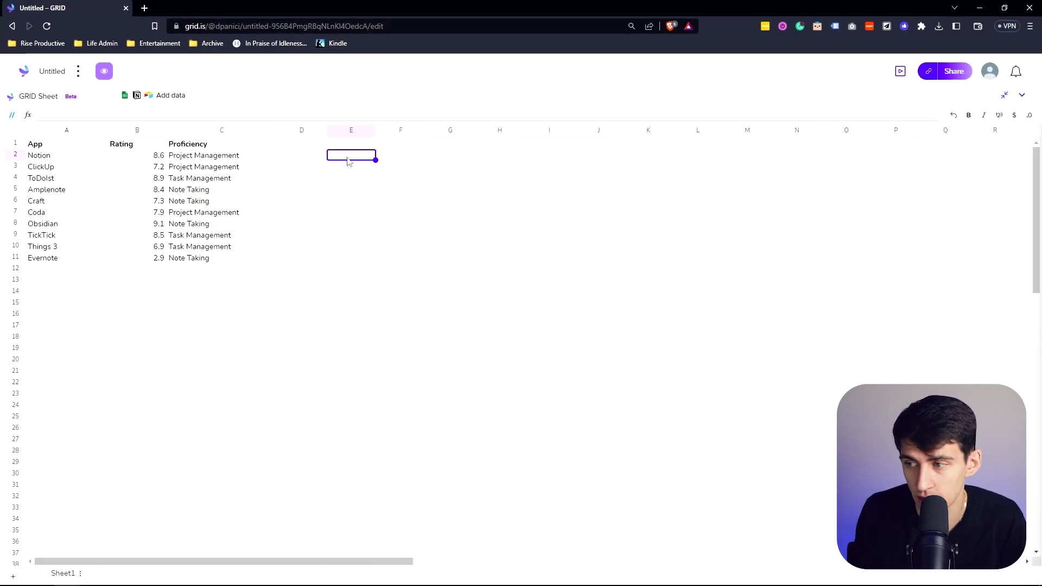
{"action": "type", "text": "//"}
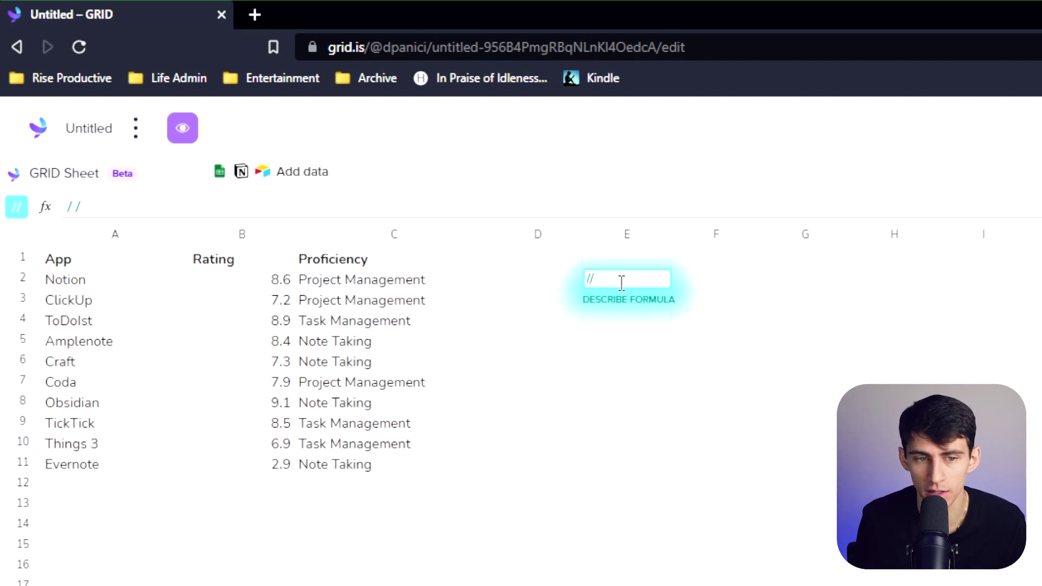
{"action": "type", "text": "Wh"}
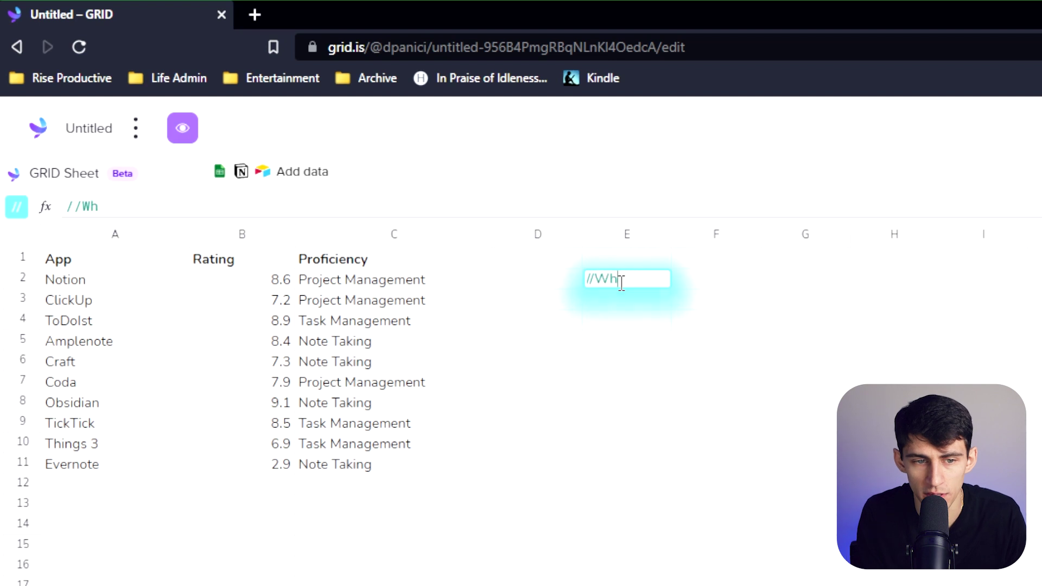
{"action": "type", "text": "at is the third highest rating in "}
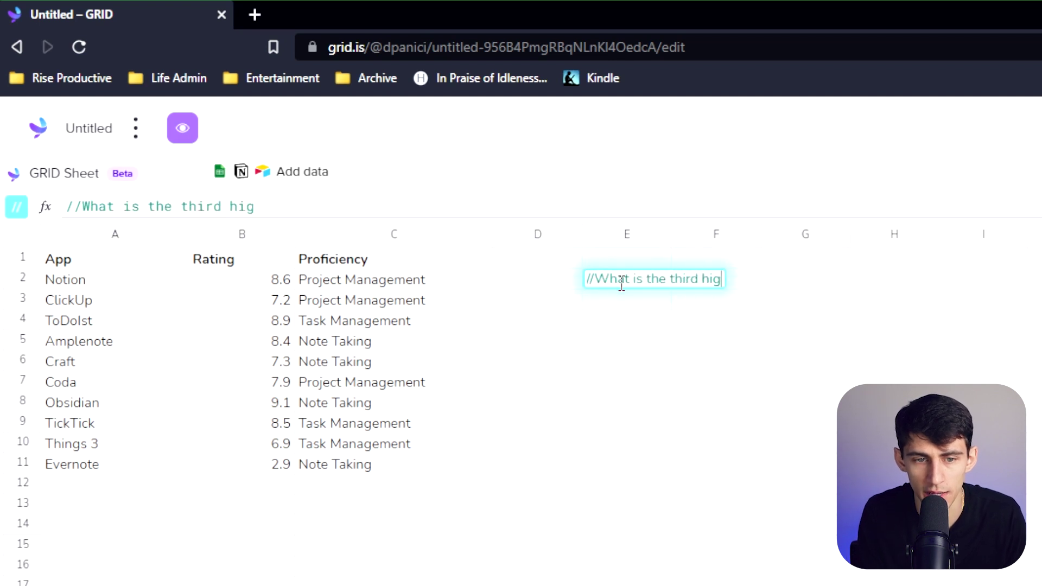
{"action": "type", "text": "column B"}
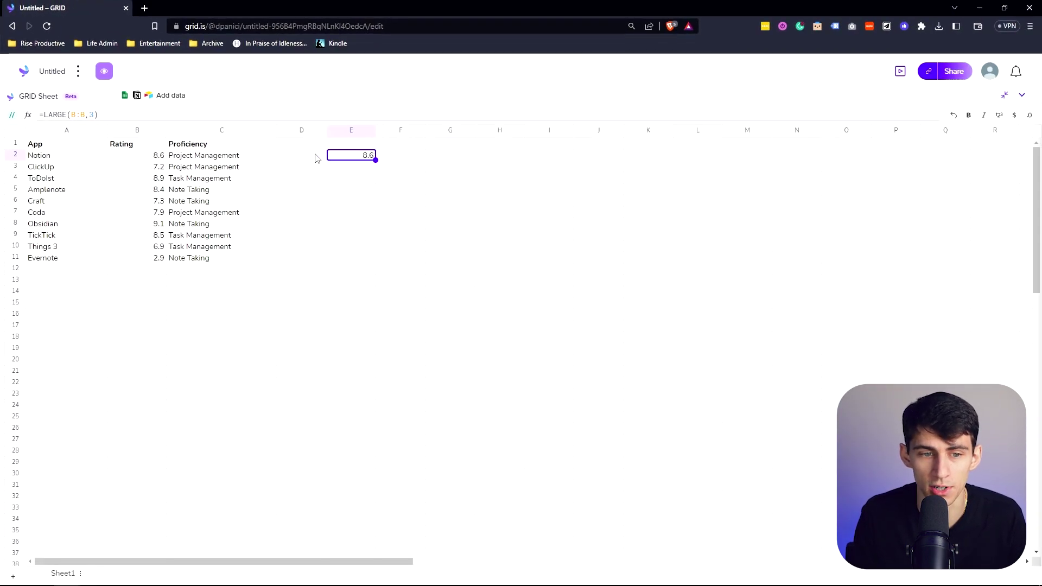
Step: Move the rating to F2 and describe E2's formula as "what is the name in column A of the app that's rated 8.6 in column B"
{"action": "left_click", "coordinate": [317, 158]}
{"action": "type", "text": "//what i"}
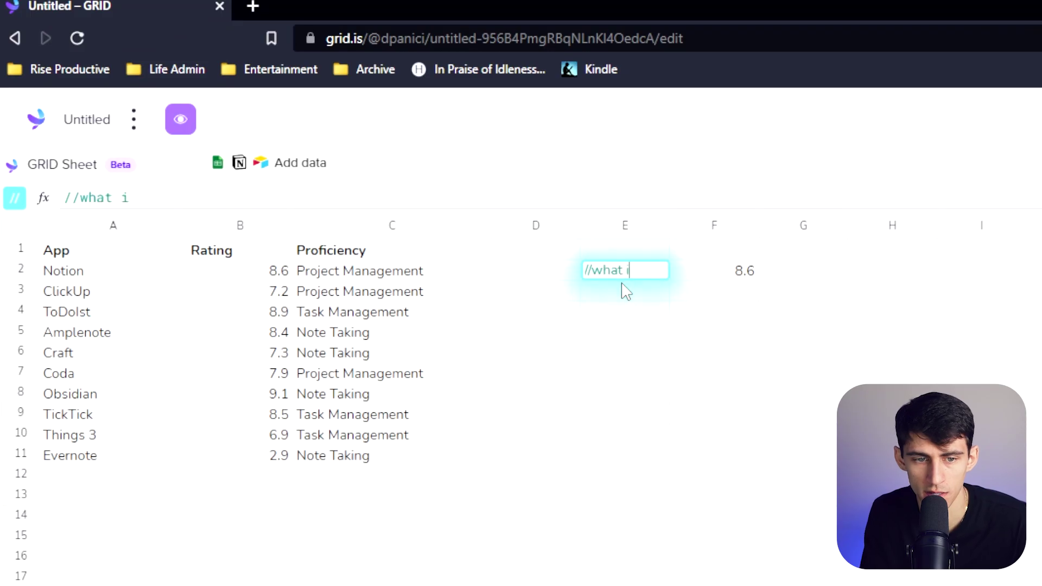
{"action": "type", "text": "s the name in column "}
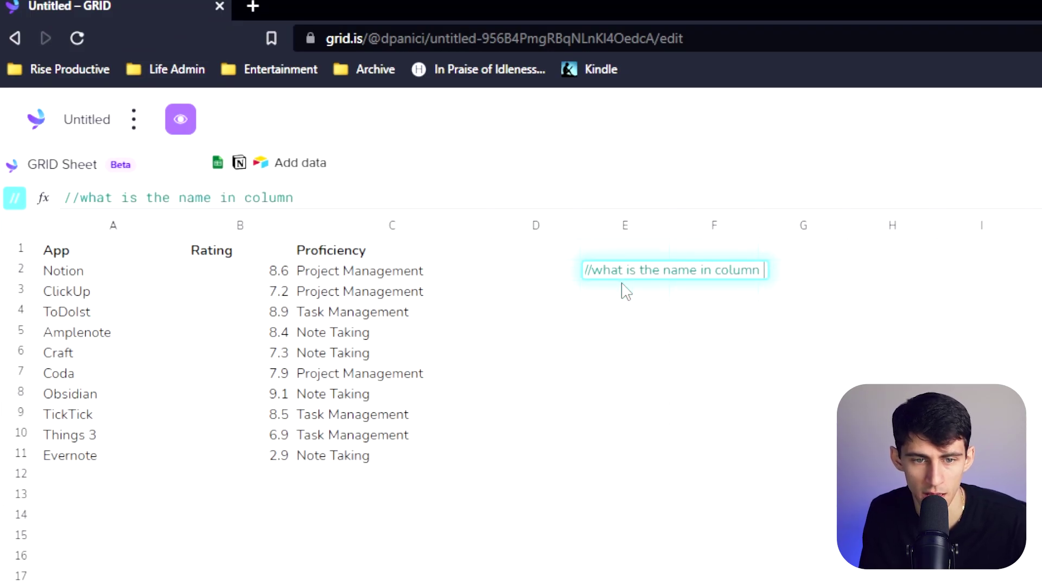
{"action": "type", "text": "A of the app t"}
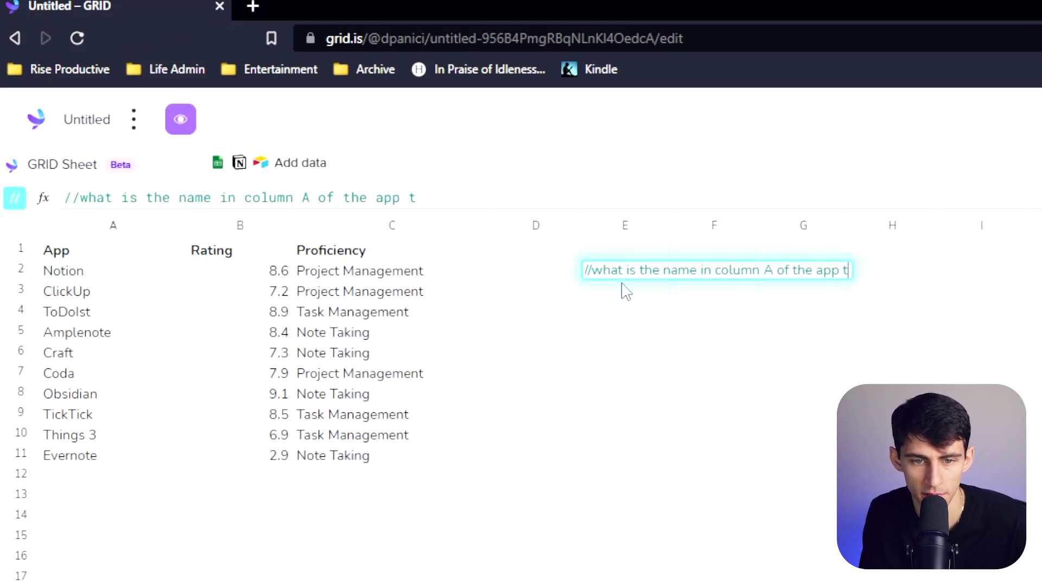
{"action": "type", "text": "hat's rated 8."}
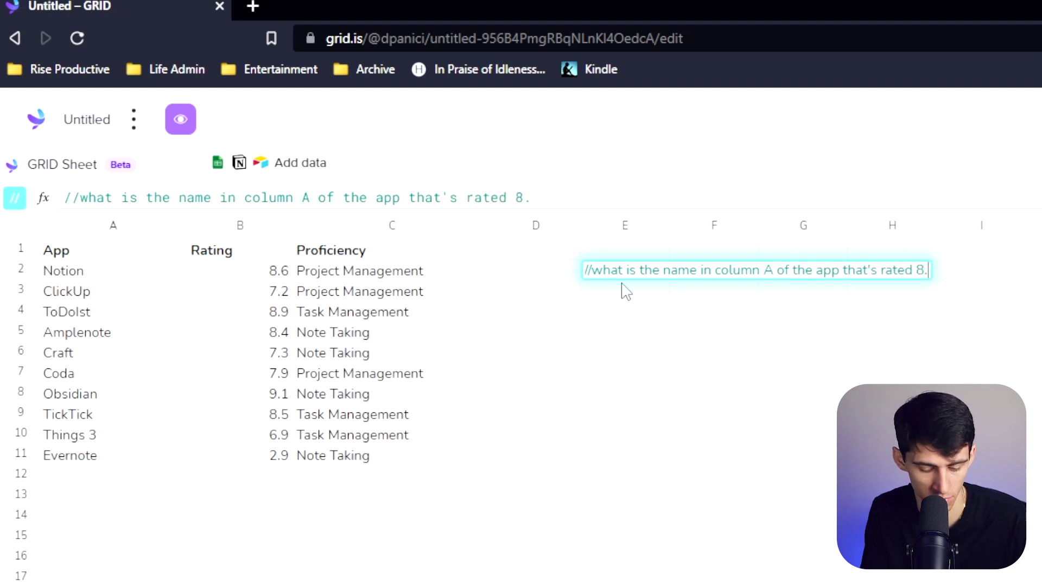
{"action": "type", "text": "6 in column B"}
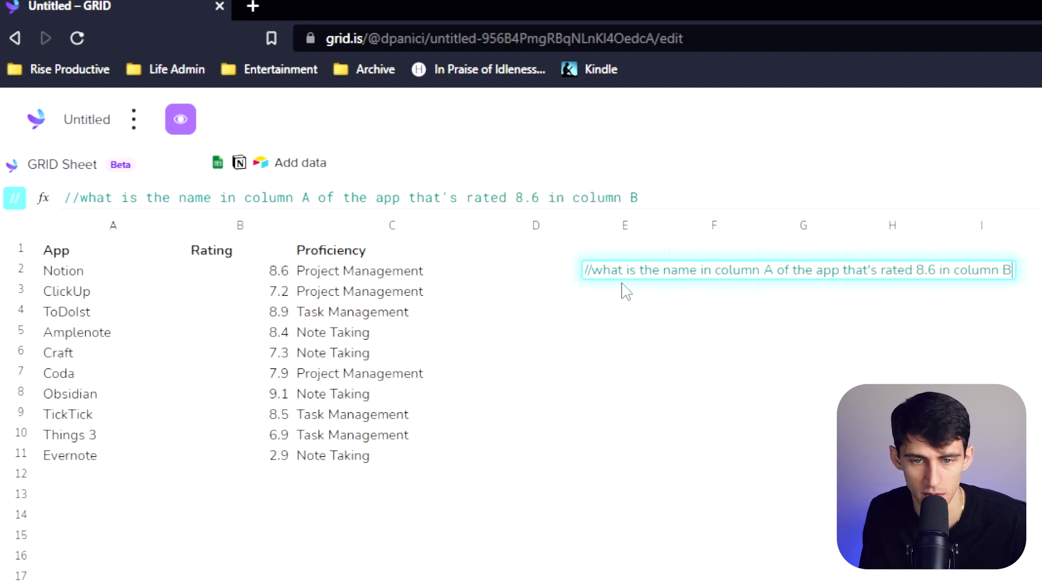
{"action": "key", "text": "Return"}
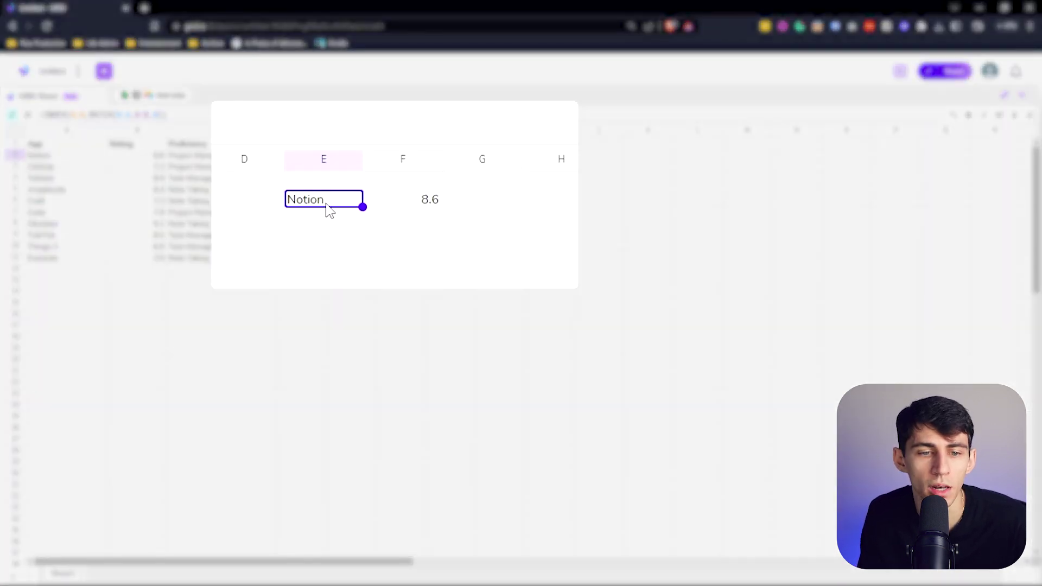
Step: Shift the answers to F2 and G2, and enter "What is the third highest Rated App?" in E2, widening column E to fit
{"action": "left_click_drag", "start_coordinate": [353, 159], "coordinate": [382, 157]}
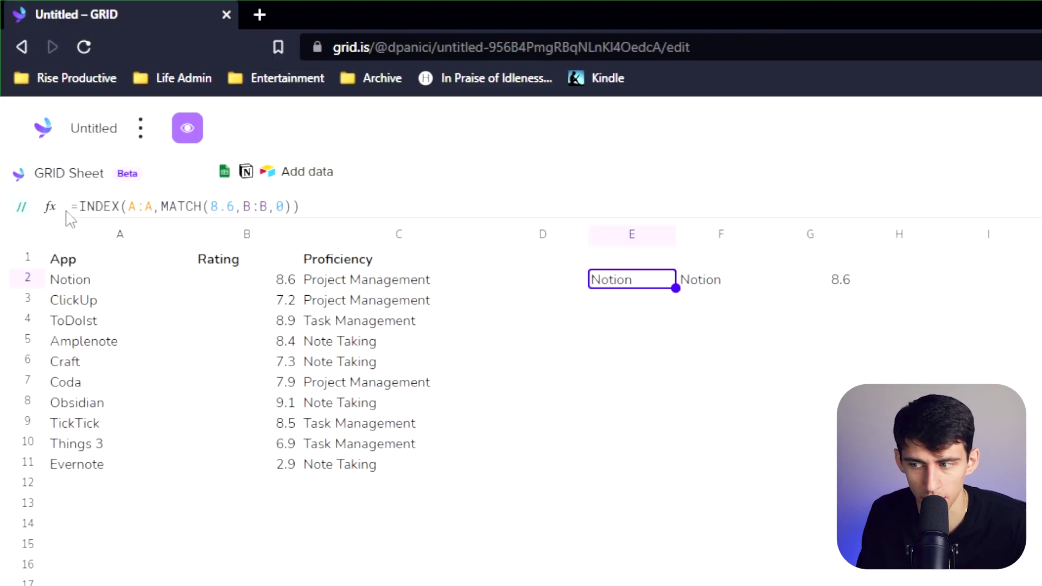
{"action": "type", "text": "W"}
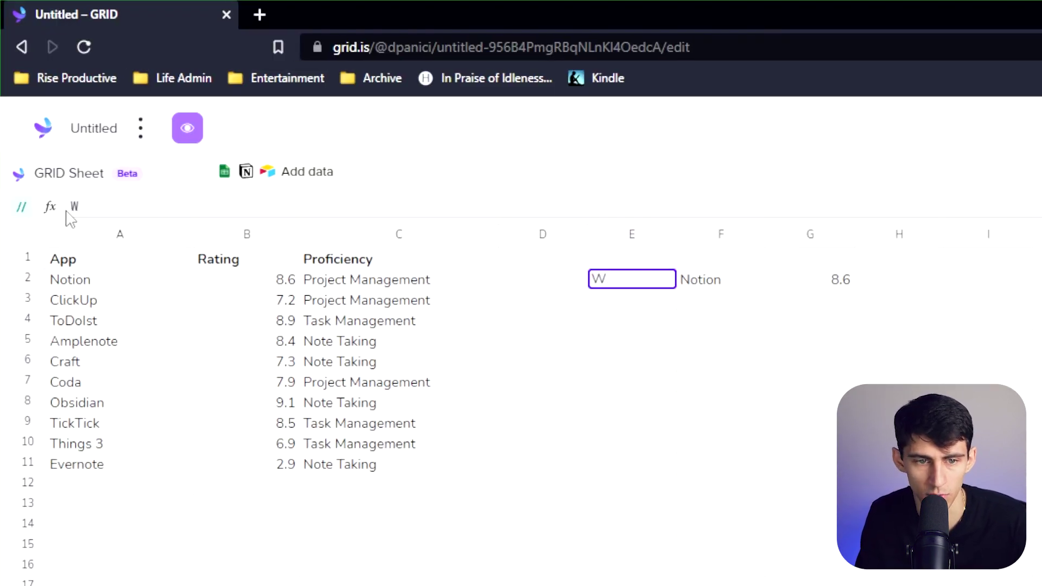
{"action": "type", "text": "hat is the third r"}
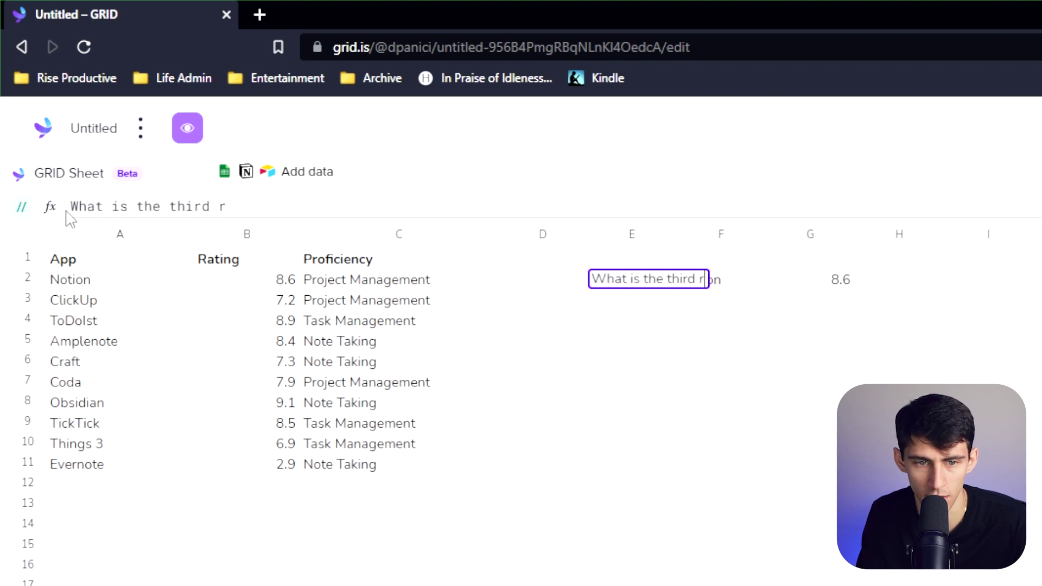
{"action": "key", "text": "BackSpace"}
{"action": "type", "text": "highest Rated"}
{"action": "key", "text": "Return"}
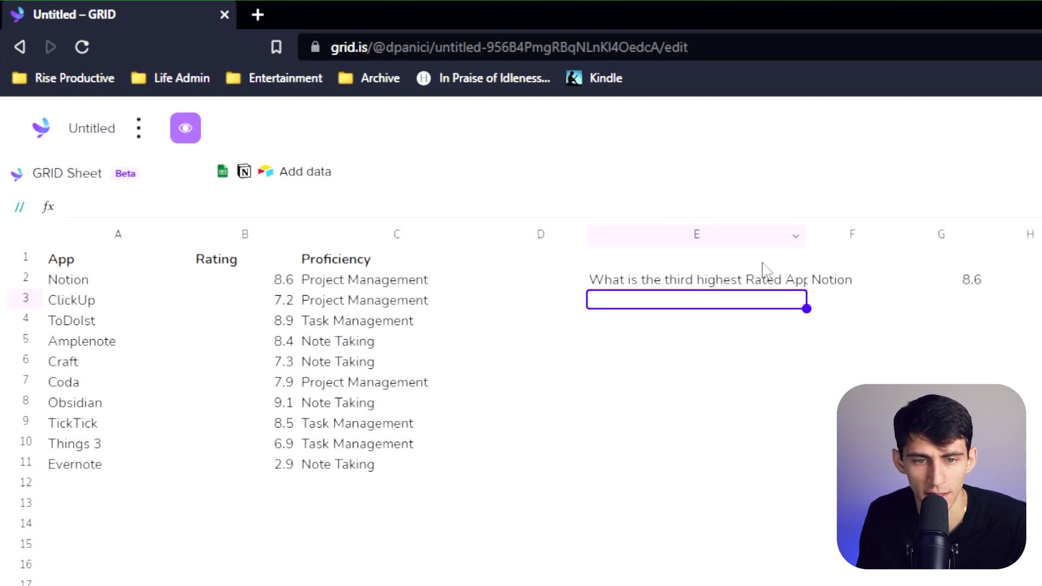
{"action": "left_click_drag", "start_coordinate": [756, 246], "coordinate": [786, 240]}
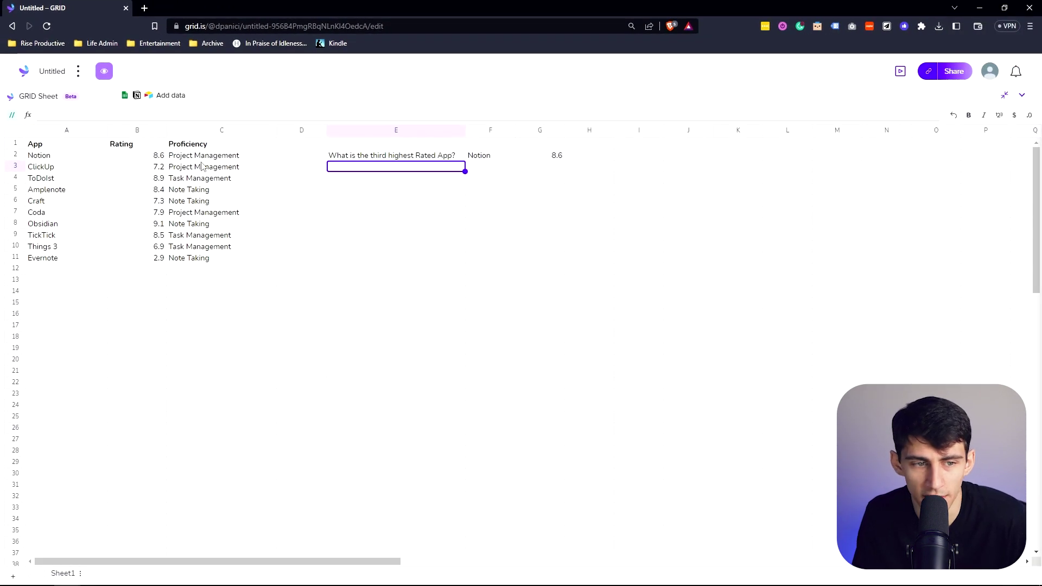
Step: Enter the question "What is the best note taking app?" in E3
{"action": "left_click_drag", "start_coordinate": [201, 156], "coordinate": [208, 260]}
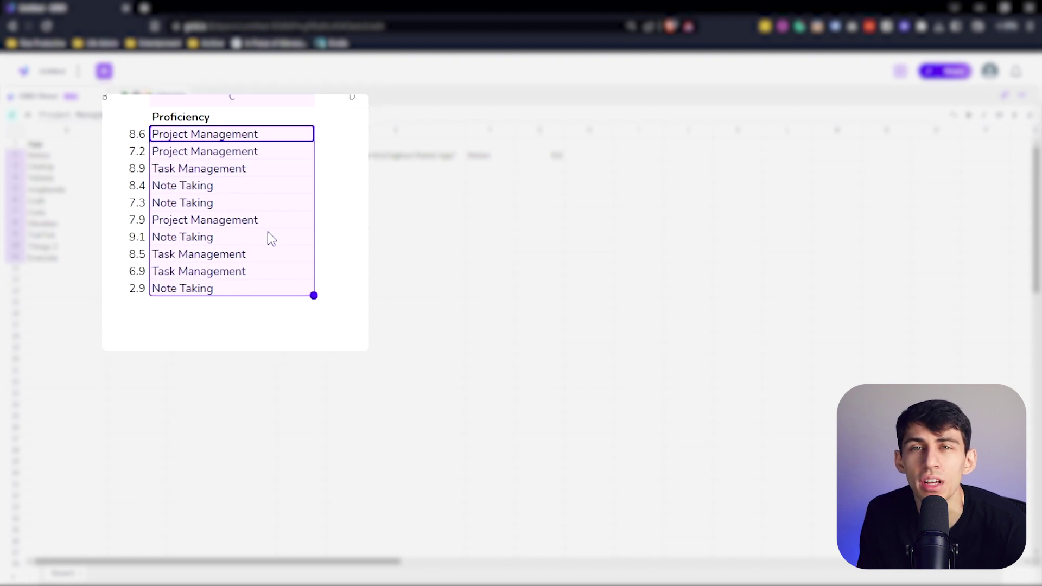
{"action": "left_click", "coordinate": [444, 168]}
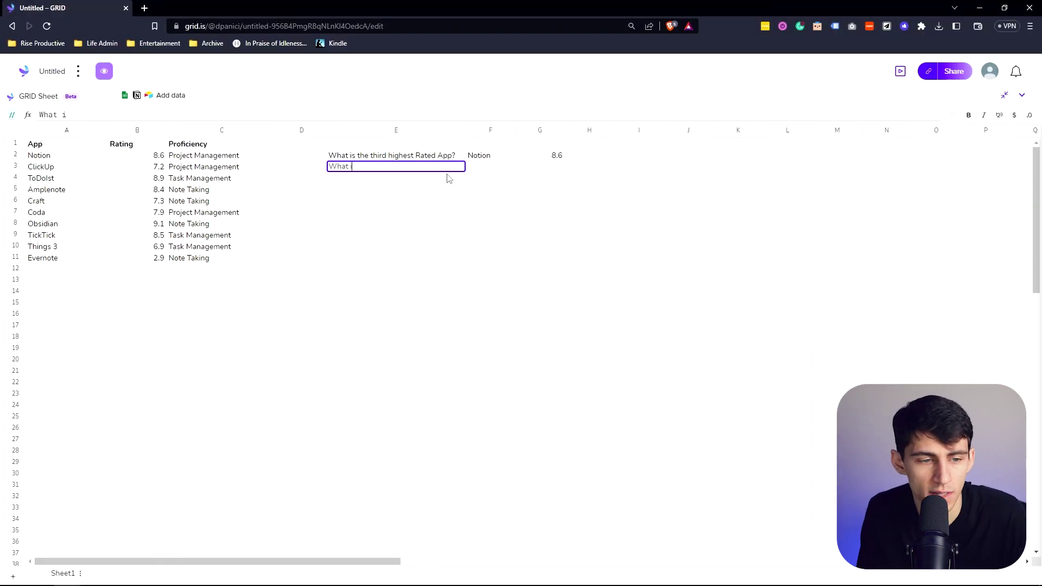
{"action": "type", "text": "What is the best note taking app?"}
Step: In G3, generate a formula described as "what is the highest rated app in column B that has the name "Note Taking" in column C"
{"action": "left_click", "coordinate": [529, 162]}
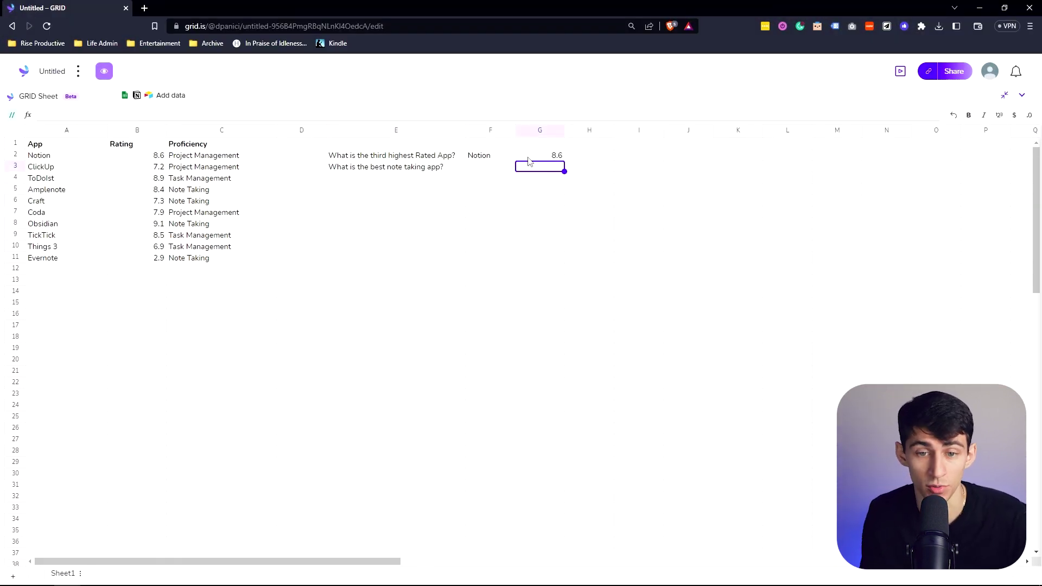
{"action": "type", "text": "/"}
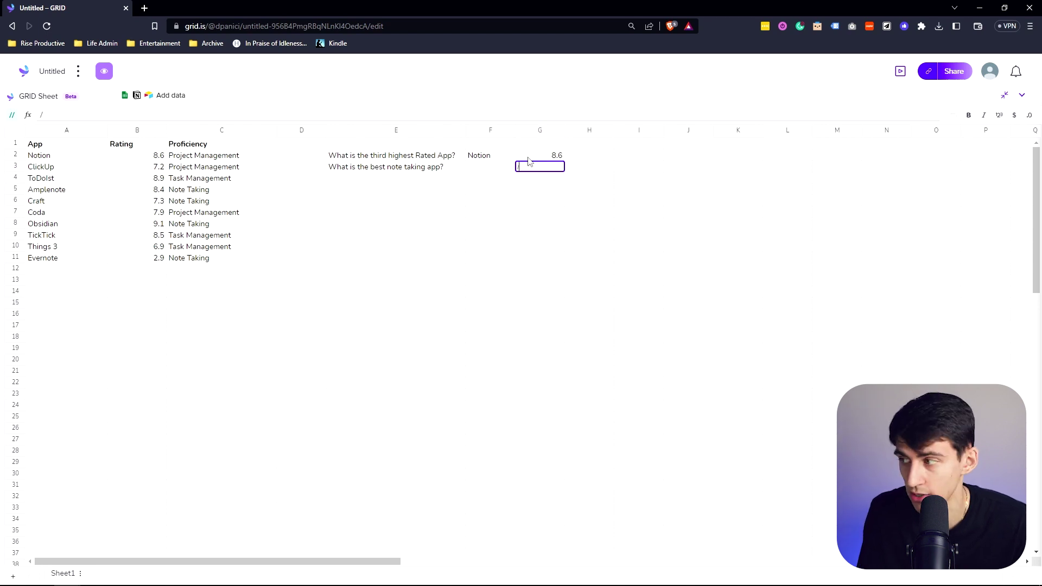
{"action": "type", "text": "/what is the hi"}
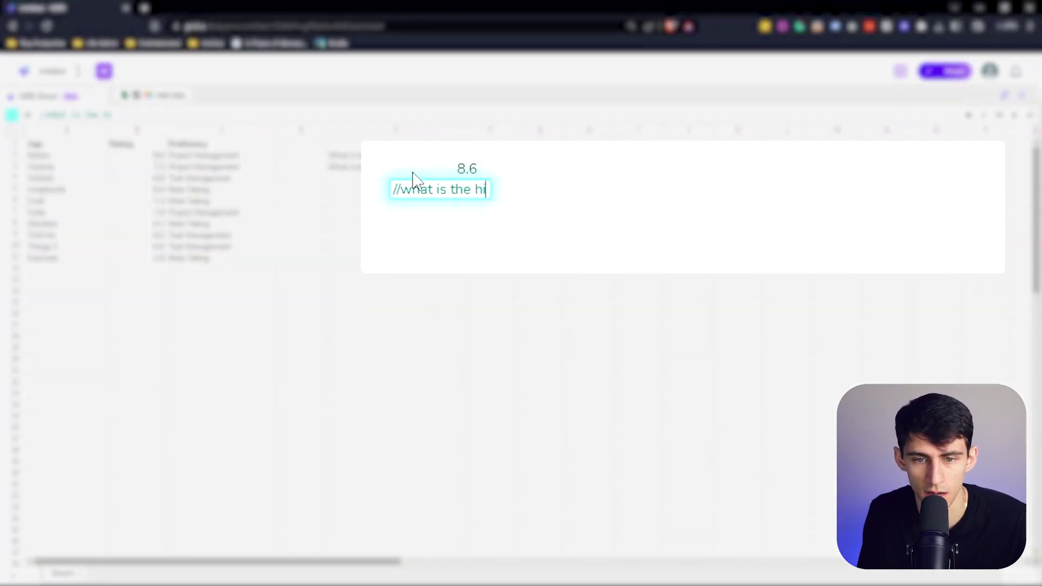
{"action": "type", "text": "ghest rated a"}
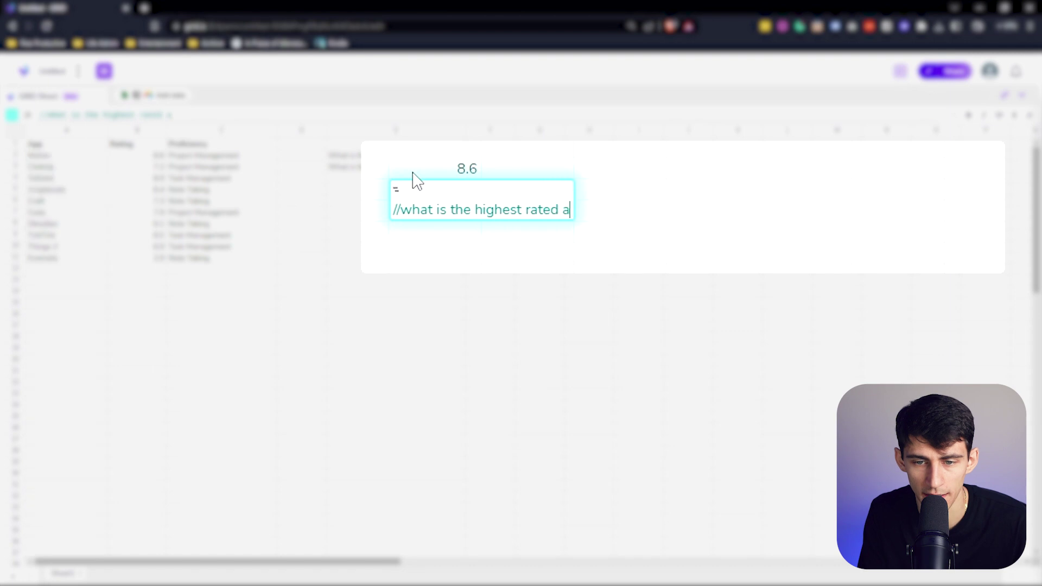
{"action": "type", "text": "pp in column B"}
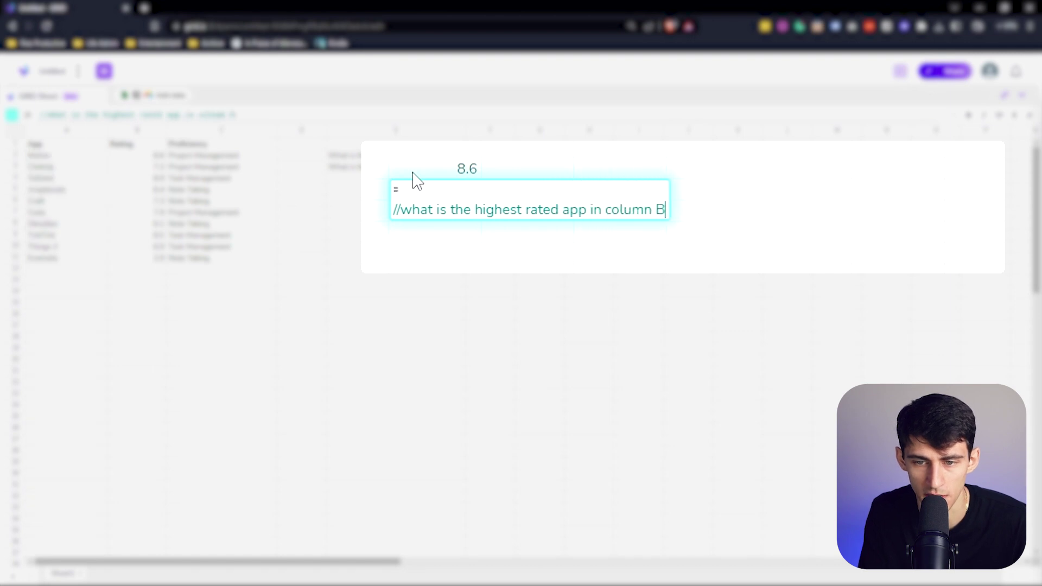
{"action": "type", "text": " that has the nam"}
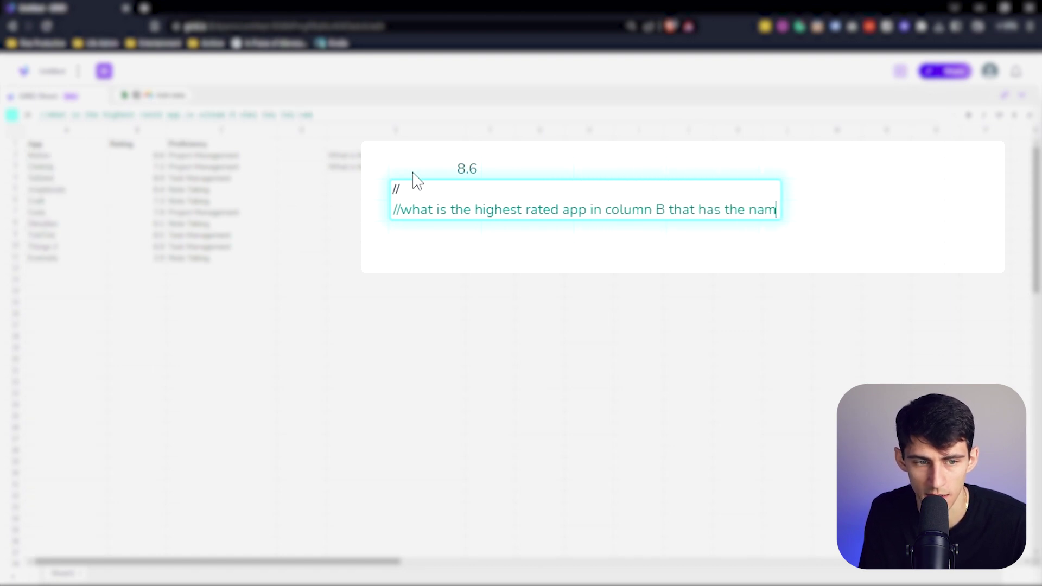
{"action": "type", "text": "e \"Note Taking\" in colu"}
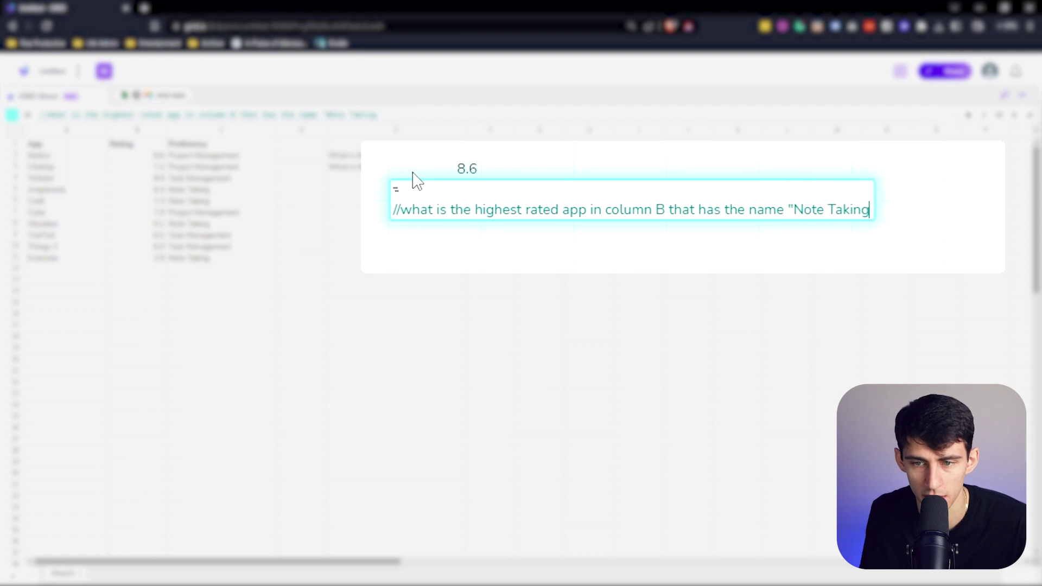
{"action": "type", "text": "mn C"}
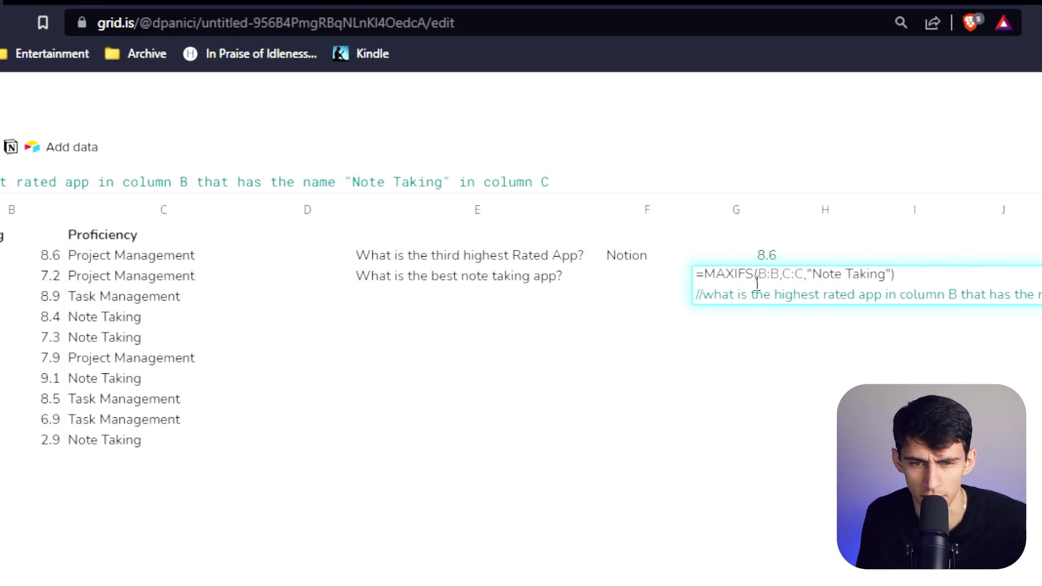
{"action": "key", "text": "Return"}
{"action": "left_click", "coordinate": [754, 278]}
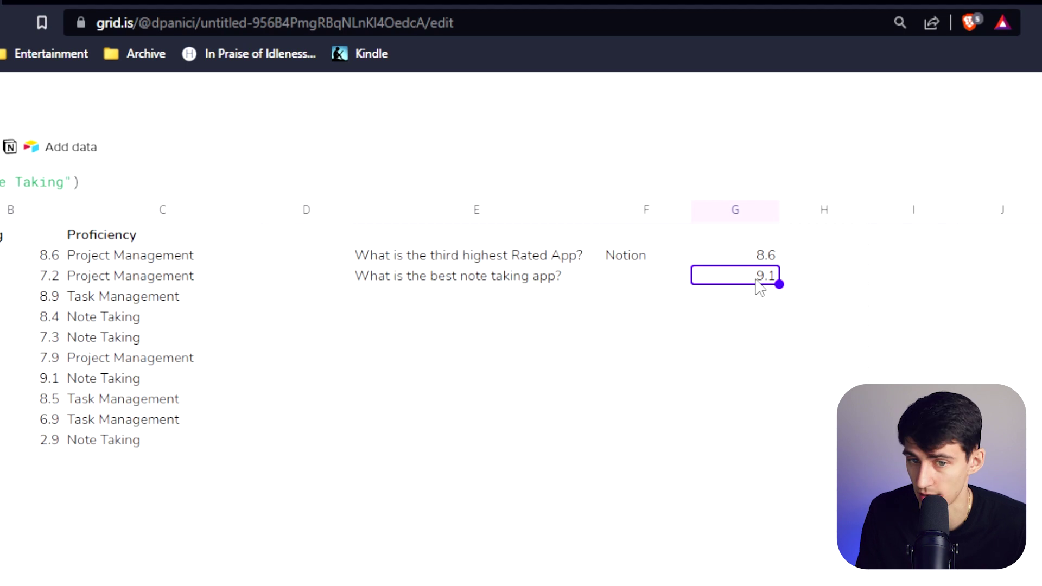
Step: In F3, generate a formula described as "what is the name of the app in column A that is rated 9.1 in column B"
{"action": "left_click", "coordinate": [661, 278]}
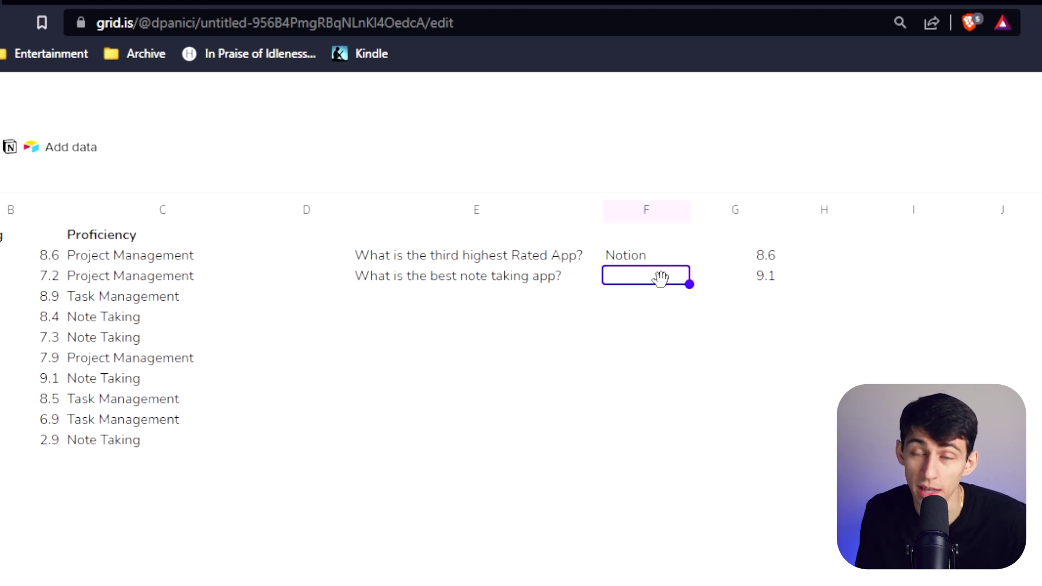
{"action": "type", "text": "//"}
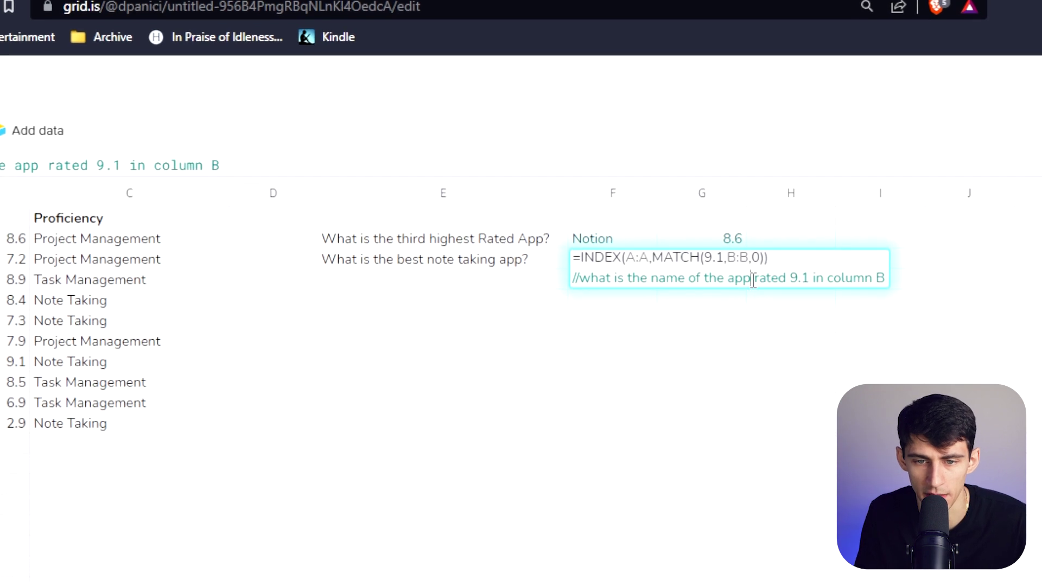
{"action": "left_click", "coordinate": [785, 283]}
{"action": "type", "text": "in column A that is"}
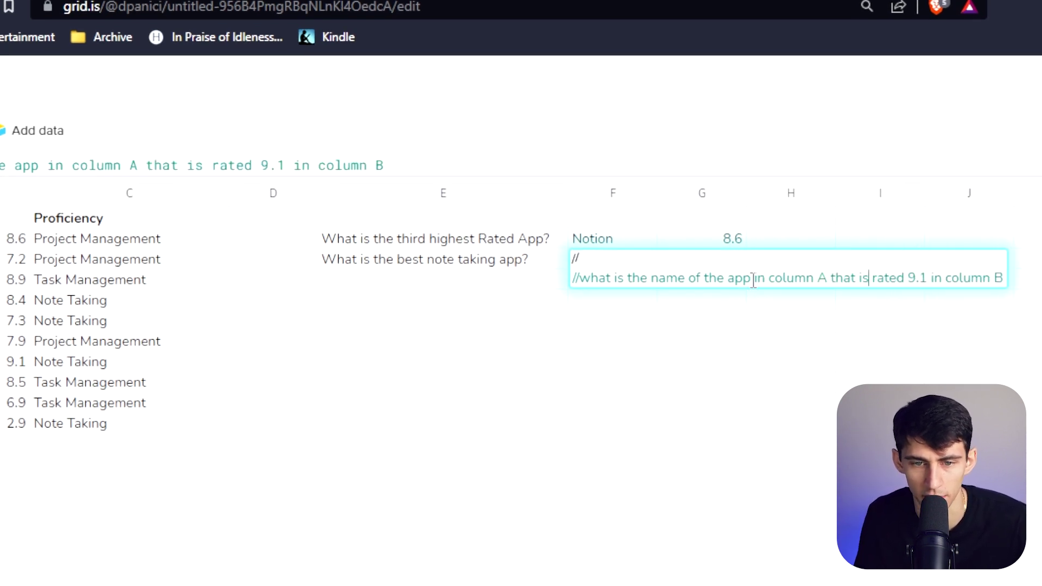
{"action": "key", "text": "Return"}
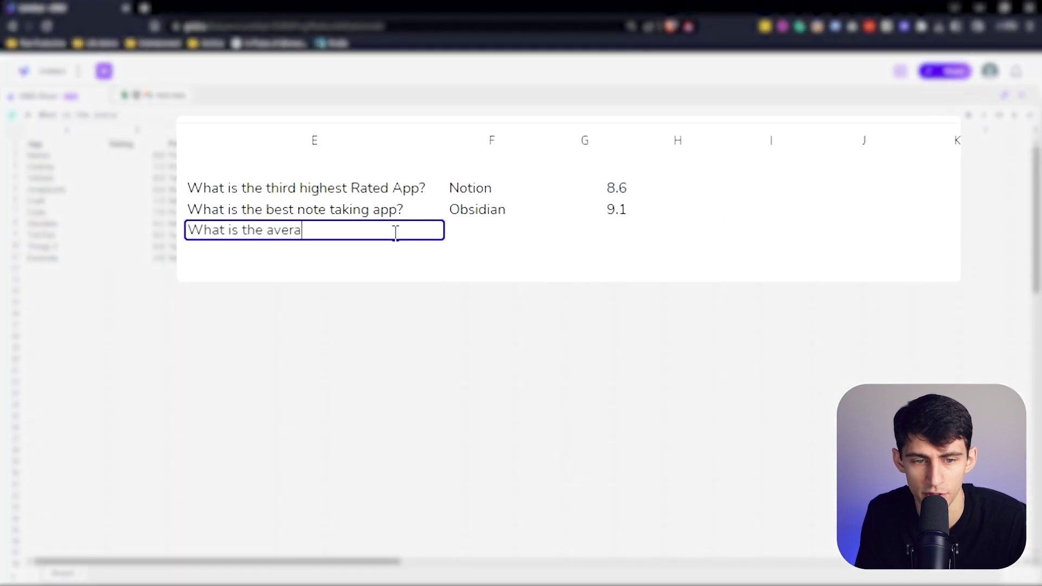
Step: Enter "What is the average Rating of these productivity apps?" in E4 and "Average" in F4, widening column E to fit
{"action": "type", "text": "ge Rating of these pr"}
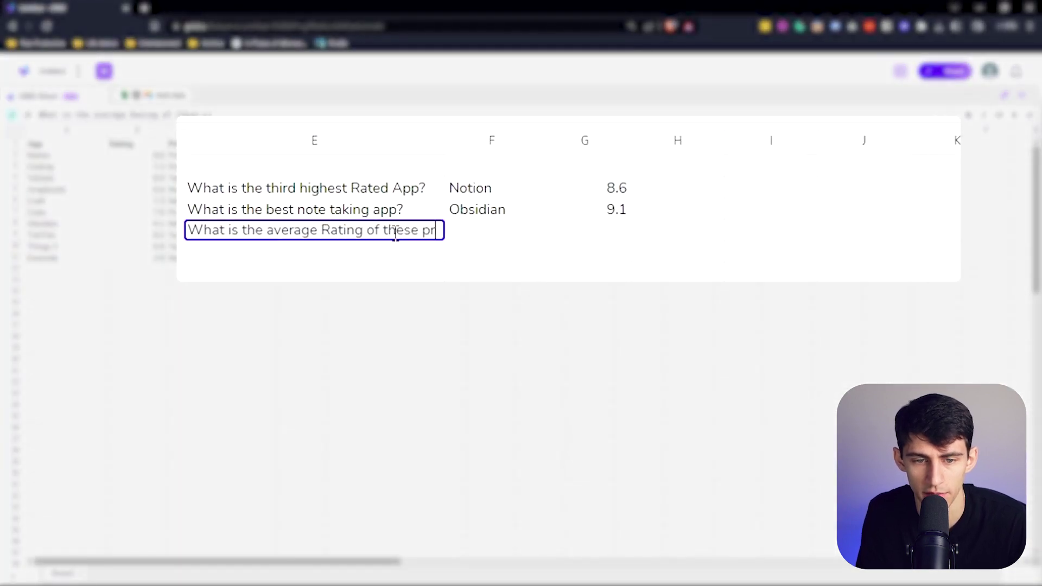
{"action": "type", "text": "oductivity apps?"}
{"action": "left_click", "coordinate": [597, 234]}
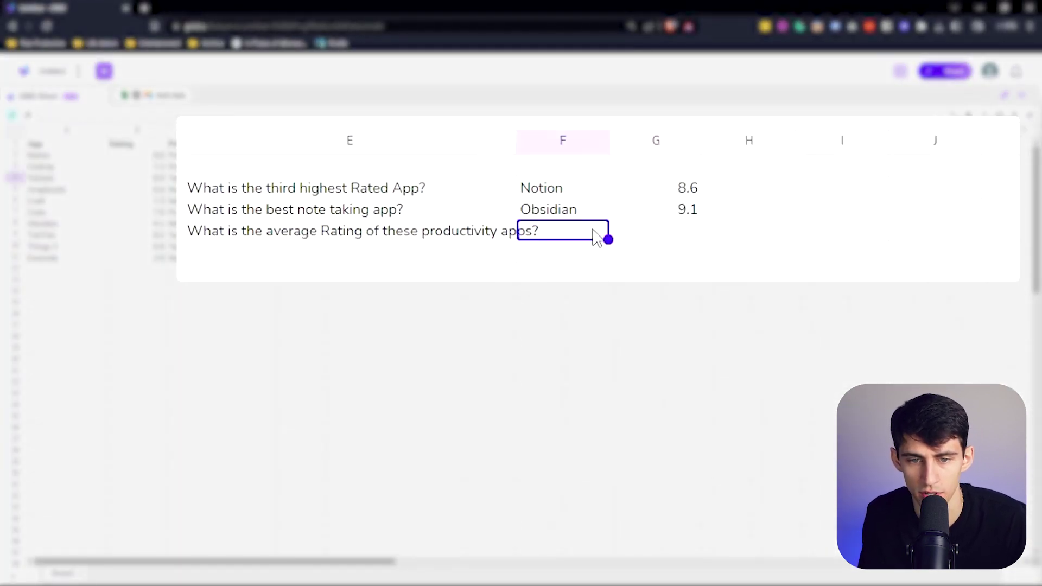
{"action": "type", "text": "Average"}
{"action": "key", "text": "Return"}
{"action": "left_click_drag", "start_coordinate": [516, 136], "coordinate": [546, 135]}
Step: In G4, generate a formula described as "what is the average of the values in column B"
{"action": "left_click", "coordinate": [689, 231]}
{"action": "type", "text": "/"}
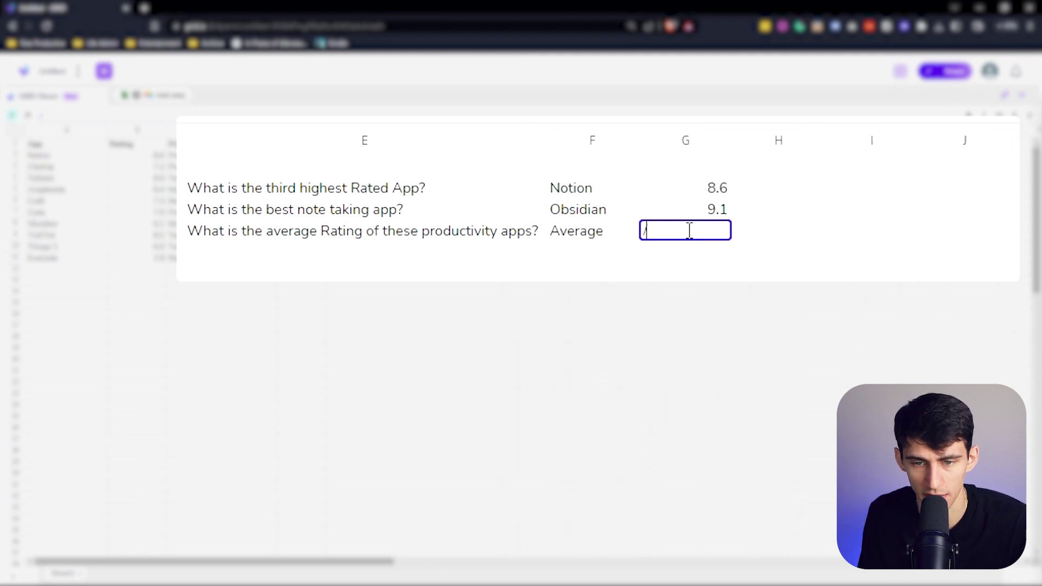
{"action": "type", "text": "/what is the a"}
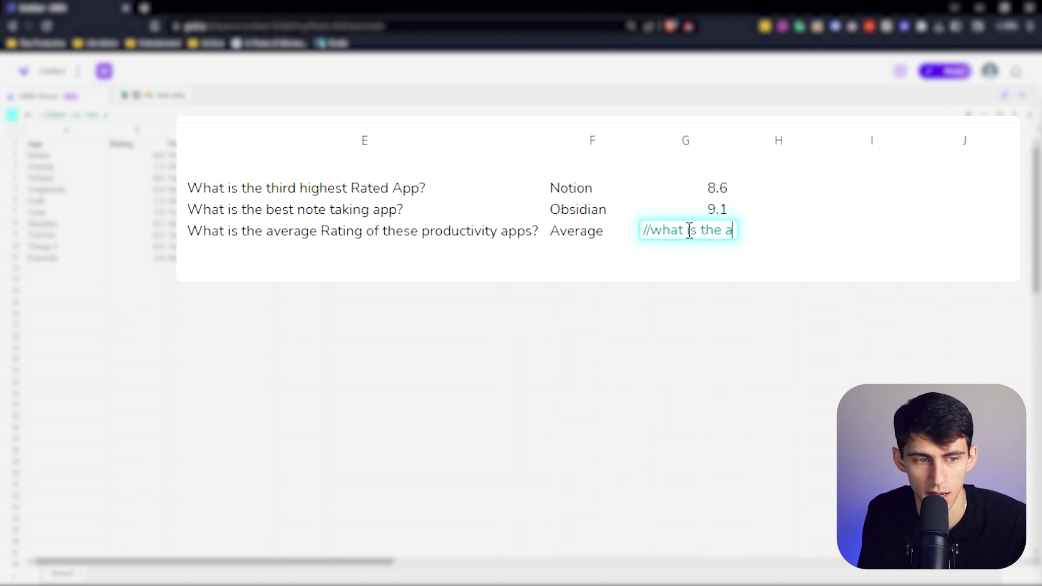
{"action": "type", "text": "verage of the "}
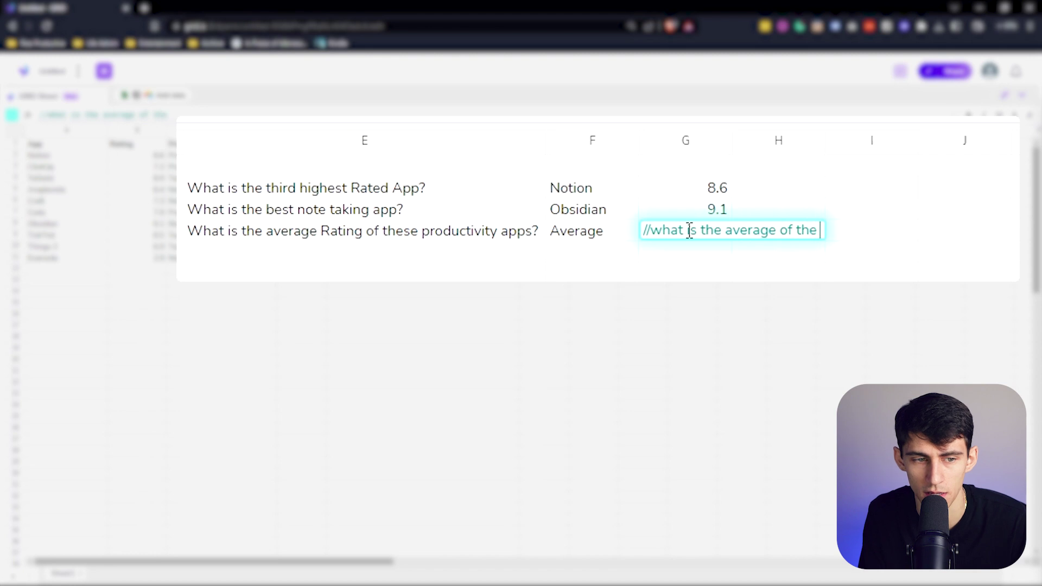
{"action": "type", "text": "values in col"}
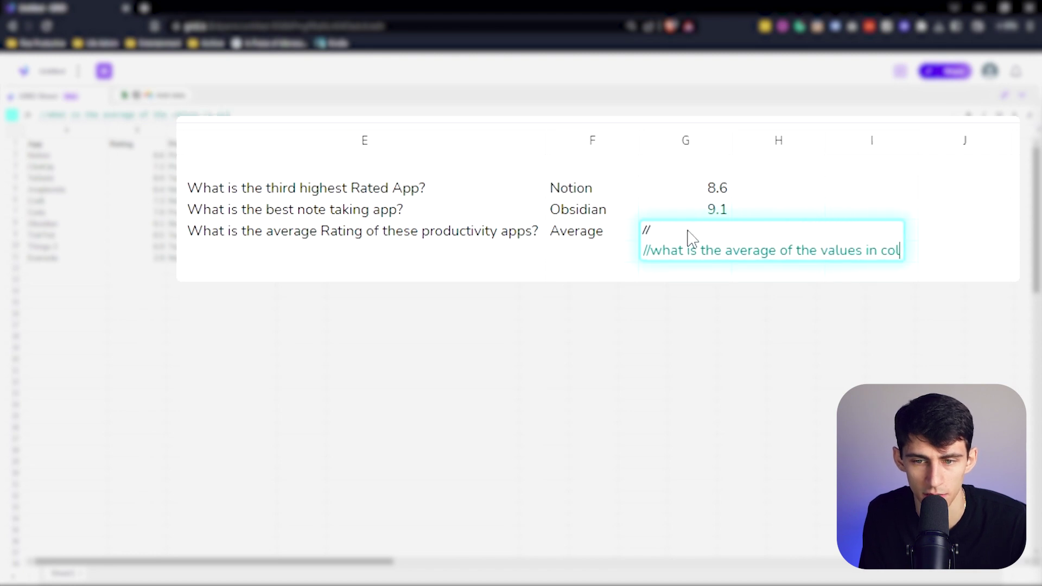
{"action": "type", "text": "umn B"}
{"action": "key", "text": "Return"}
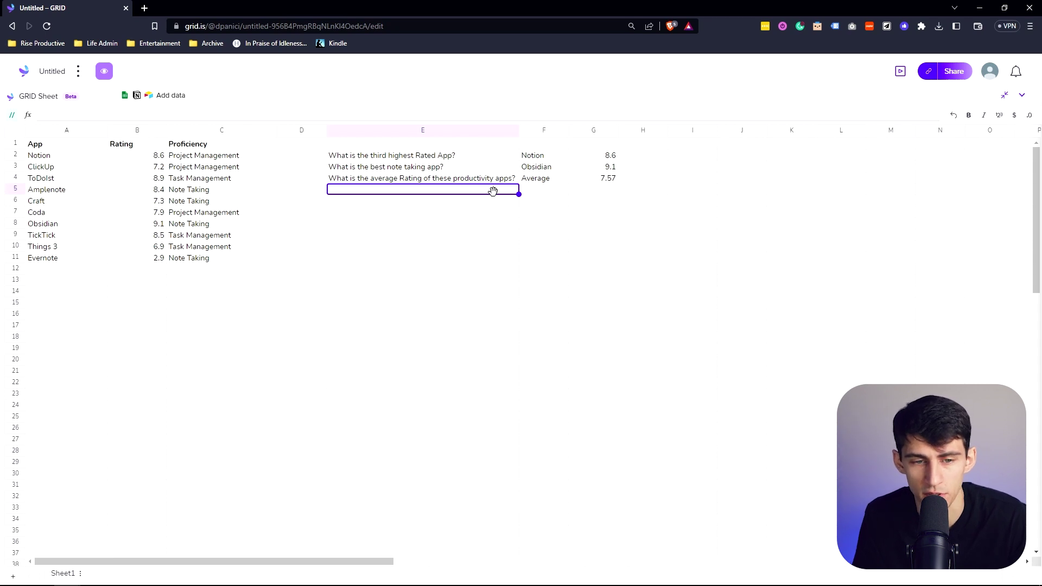
Step: Enter "What is the average rating of project management apps?" in E5 and "Project Management" in F5, widening columns E and F to fit
{"action": "type", "text": "What is the average rating of p"}
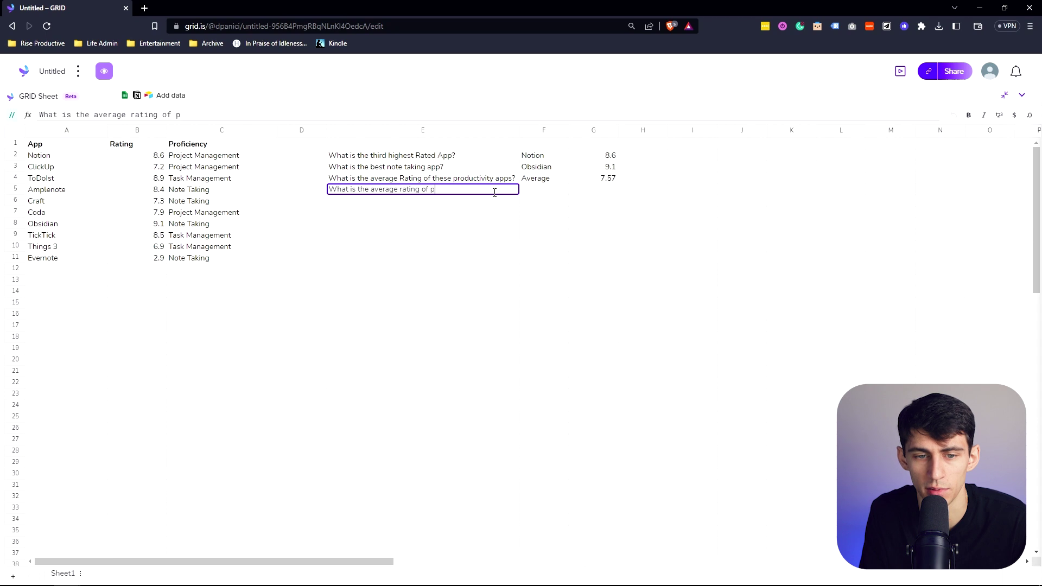
{"action": "type", "text": "roject management apps?"}
{"action": "left_click_drag", "start_coordinate": [519, 129], "coordinate": [537, 131]}
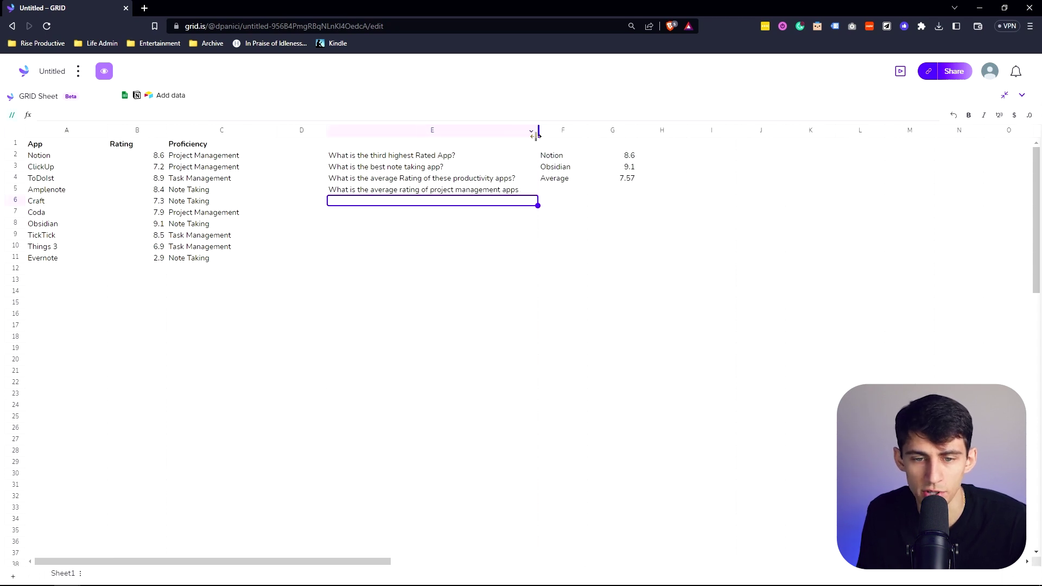
{"action": "key", "text": "Tab"}
{"action": "type", "text": "Project Management"}
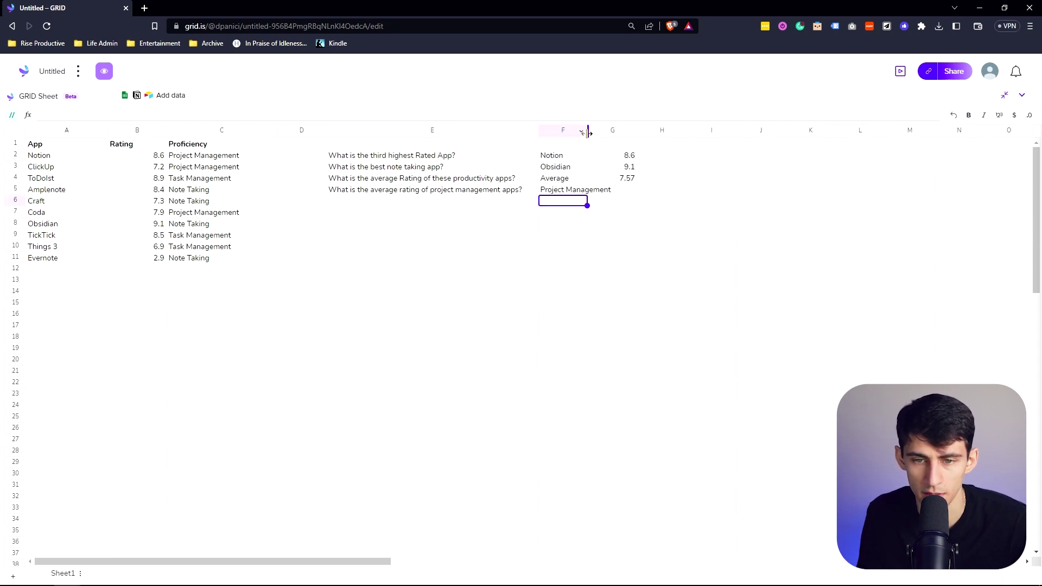
{"action": "left_click_drag", "start_coordinate": [587, 130], "coordinate": [611, 131]}
Step: In G5, generate a formula from a description asking for the average of column B values that are named "Project Management" in column C
{"action": "left_click", "coordinate": [631, 193]}
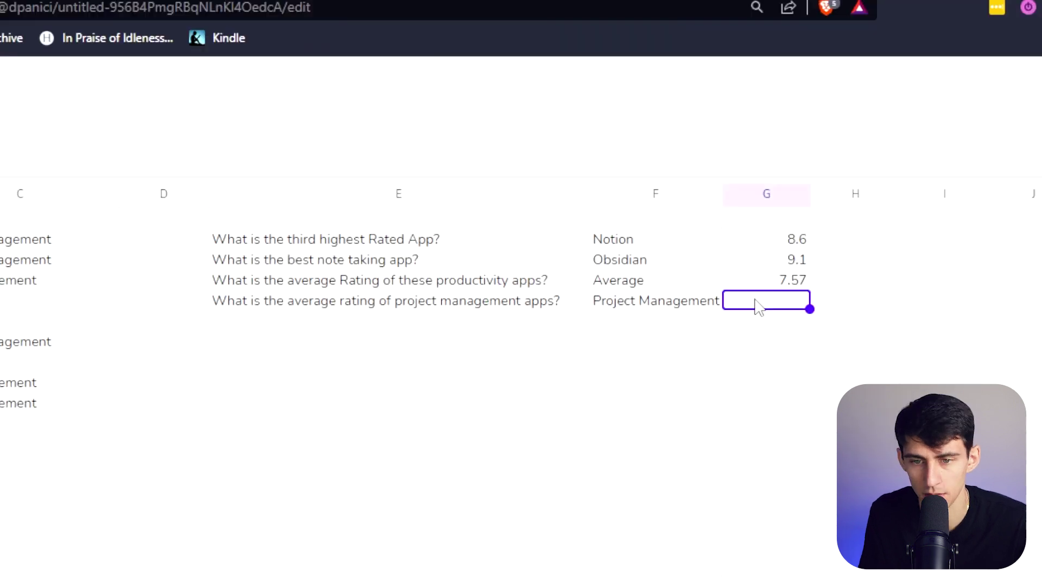
{"action": "type", "text": "//"}
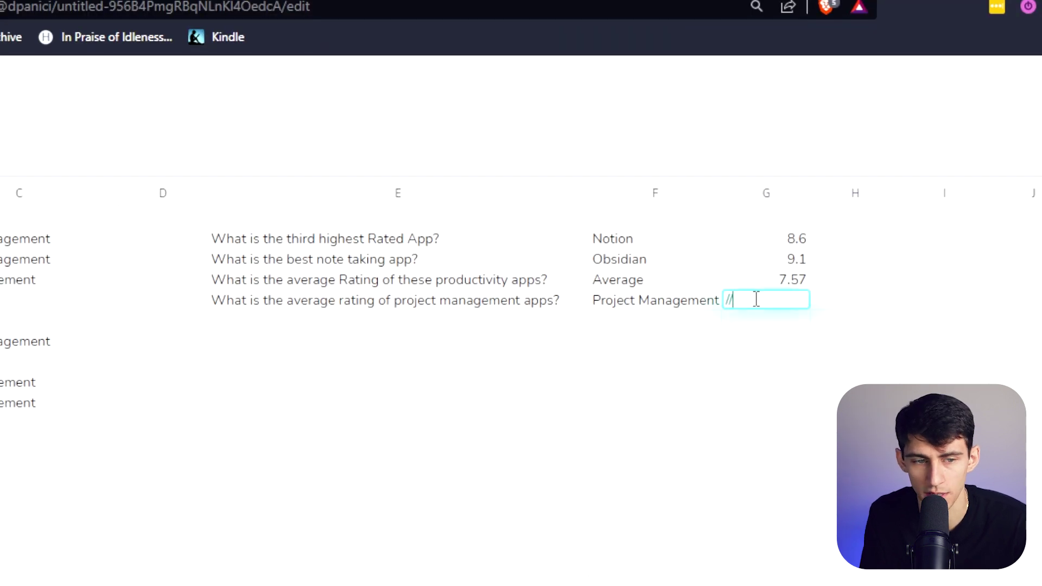
{"action": "type", "text": "what is the aver"}
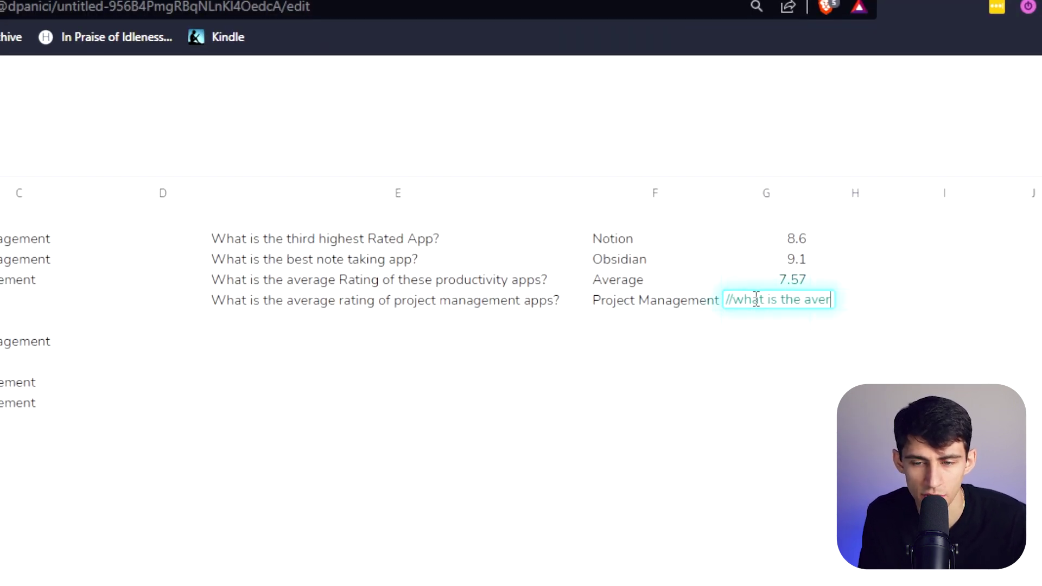
{"action": "type", "text": "age of value"}
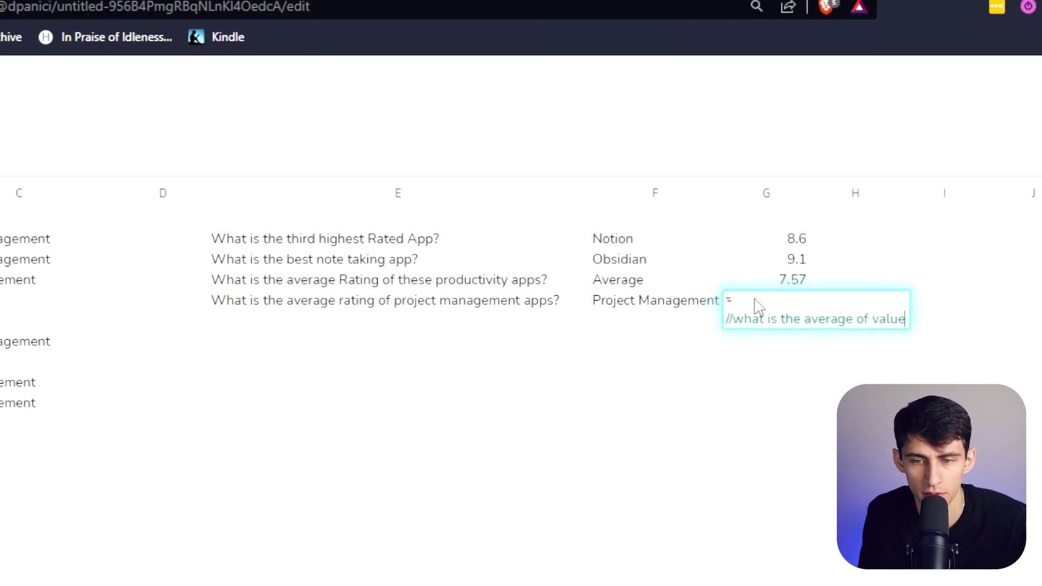
{"action": "type", "text": "s in column "}
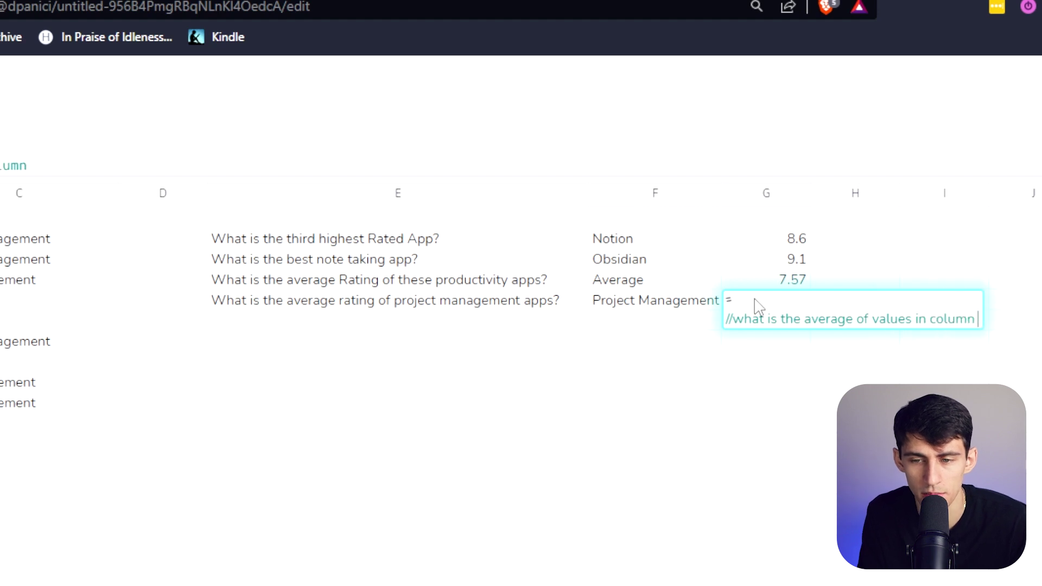
{"action": "type", "text": "b that are named"}
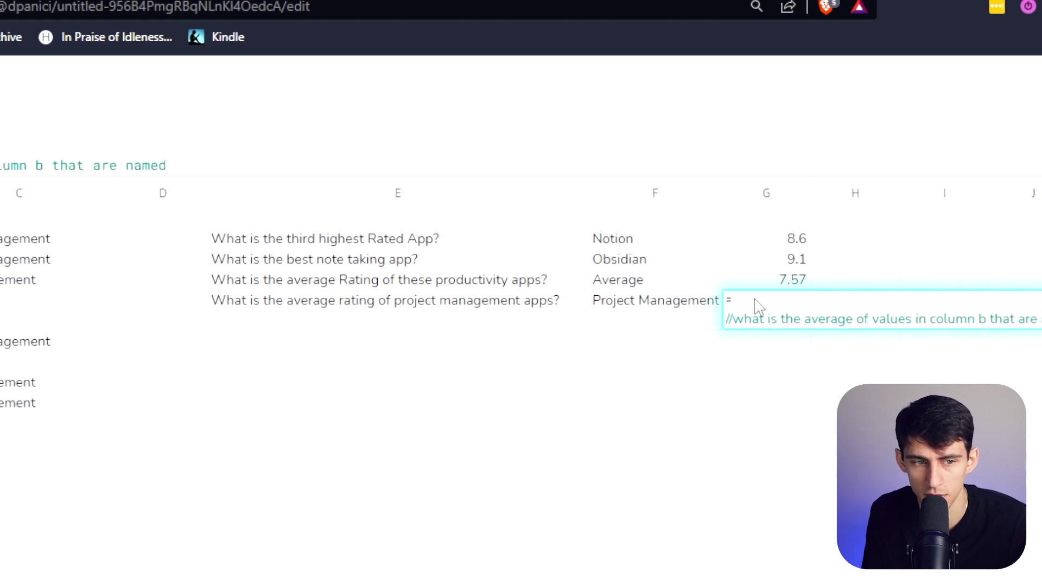
{"action": "type", "text": " \"Project Management\" in c"}
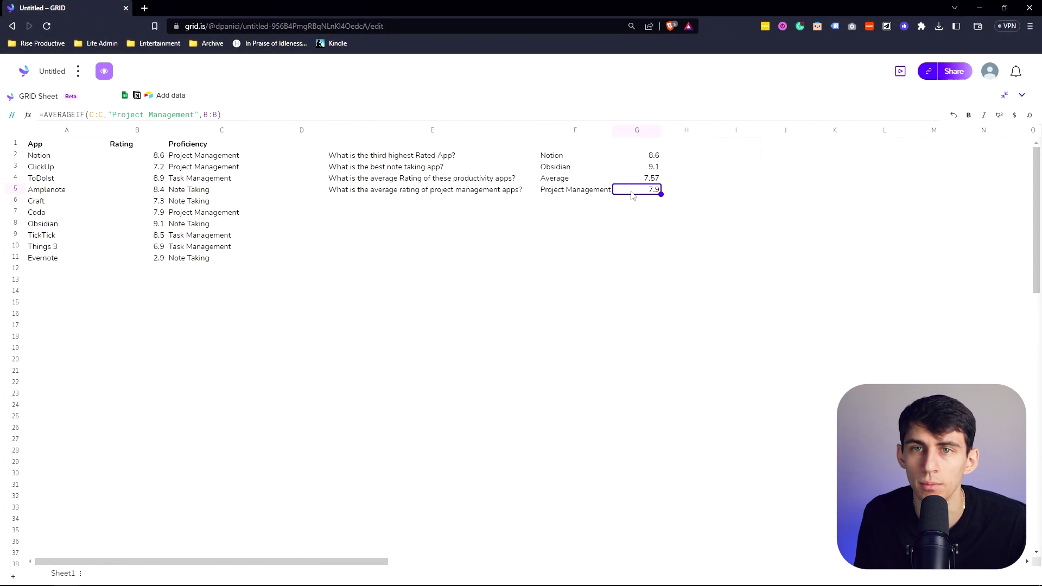
Step: Copy the project management ratings into column D beside their rows: 8.6 in D2, 7.2 in D3 and 7.9 in D7
{"action": "left_click", "coordinate": [289, 158]}
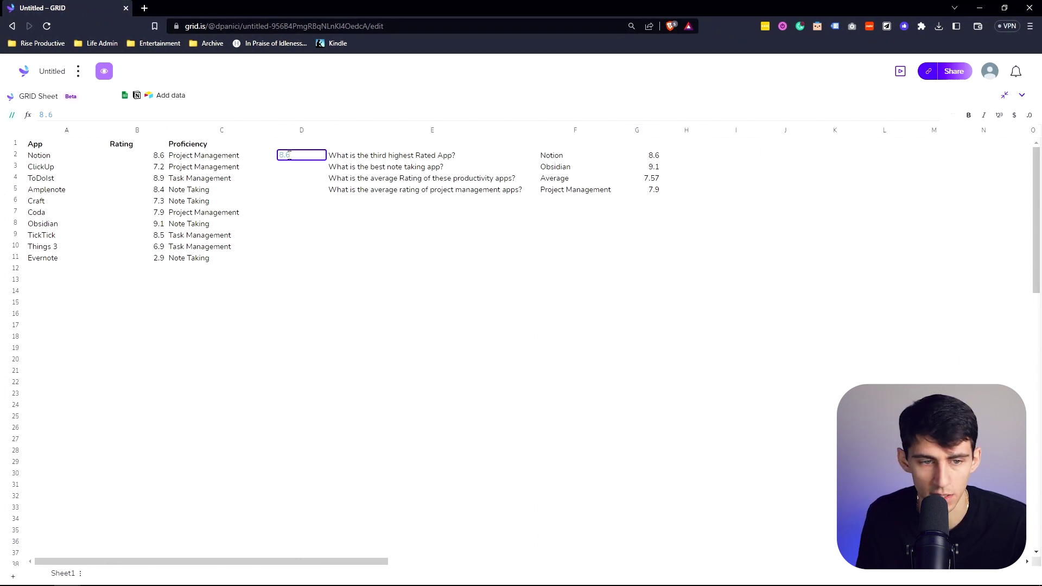
{"action": "key", "text": "Return"}
{"action": "type", "text": "7.2"}
{"action": "key", "text": "Return"}
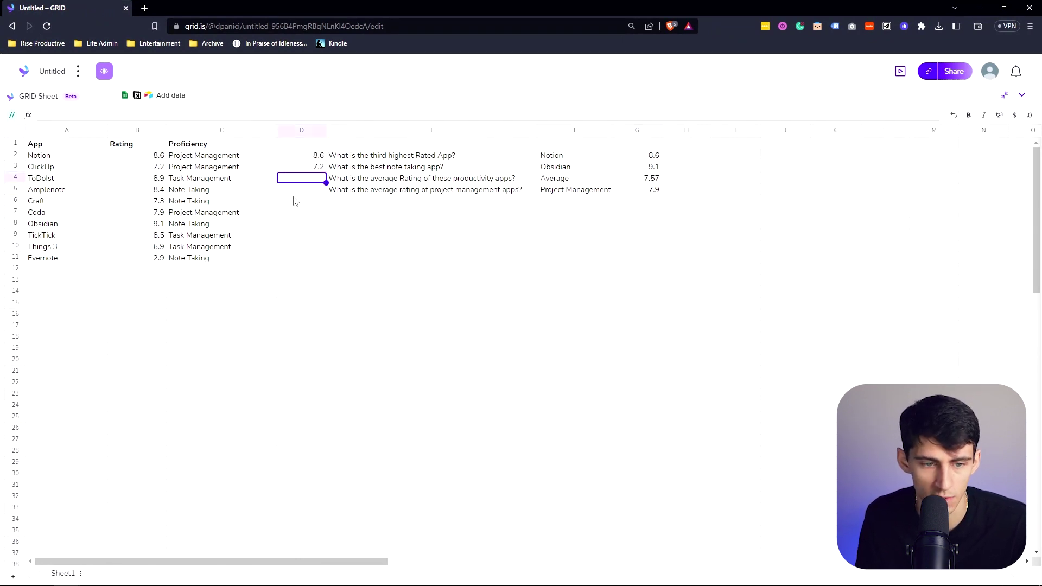
{"action": "left_click", "coordinate": [298, 213]}
{"action": "type", "text": "7.9"}
{"action": "key", "text": "Return"}
{"action": "key", "text": "Return"}
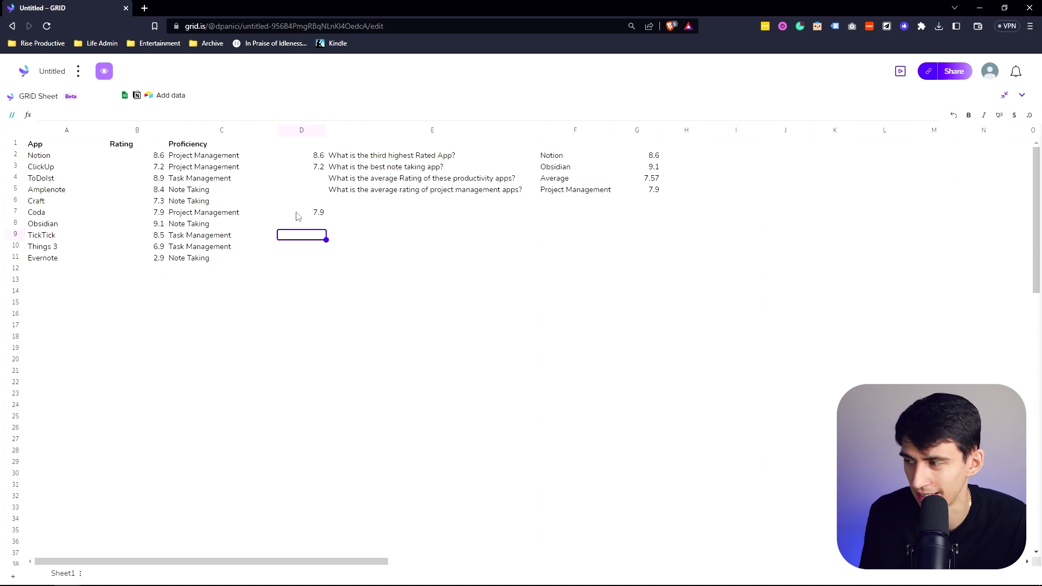
Step: In E9, generate a check formula described as "add the values in column d up and divide by 3"
{"action": "left_click", "coordinate": [346, 234]}
{"action": "type", "text": "//"}
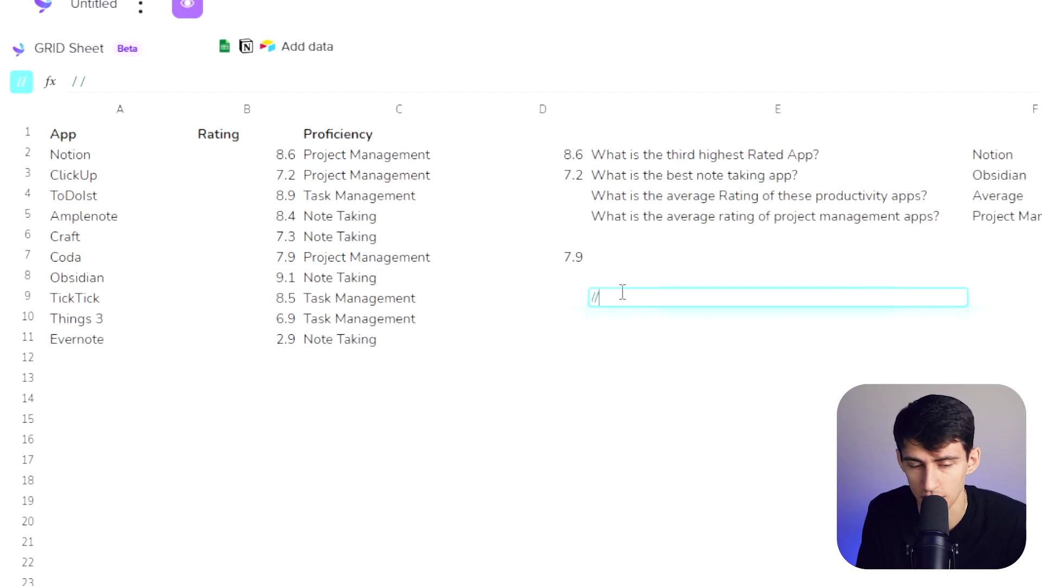
{"action": "type", "text": "add the values in cc"}
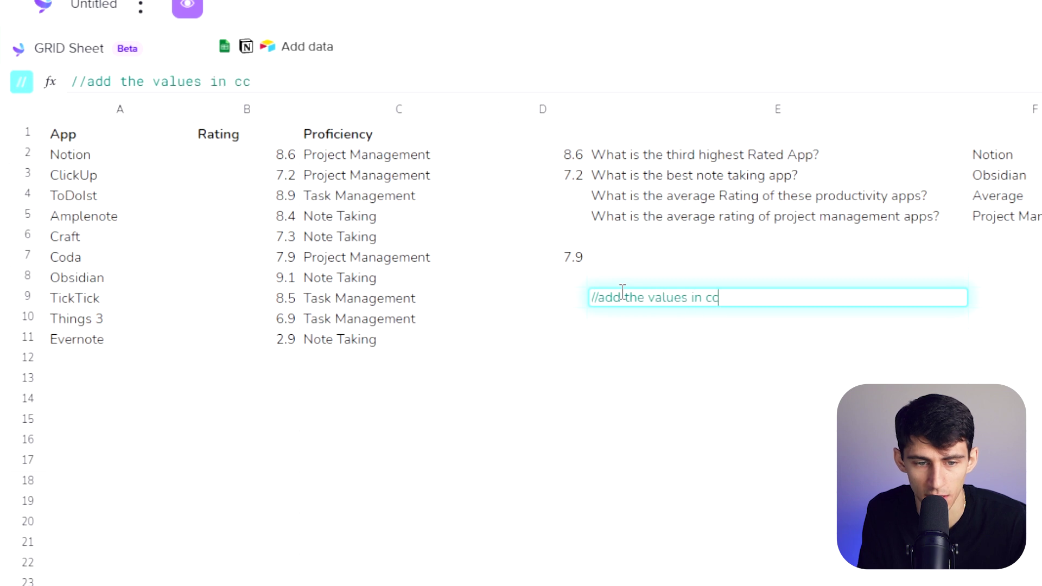
{"action": "key", "text": "BackSpace"}
{"action": "type", "text": "olumn d up"}
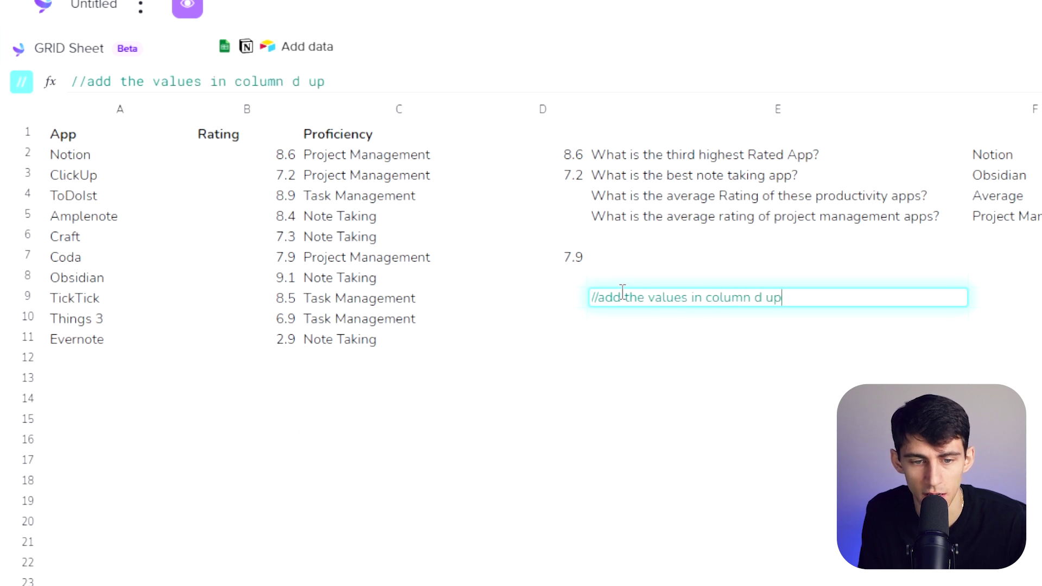
{"action": "type", "text": " and divide by 3"}
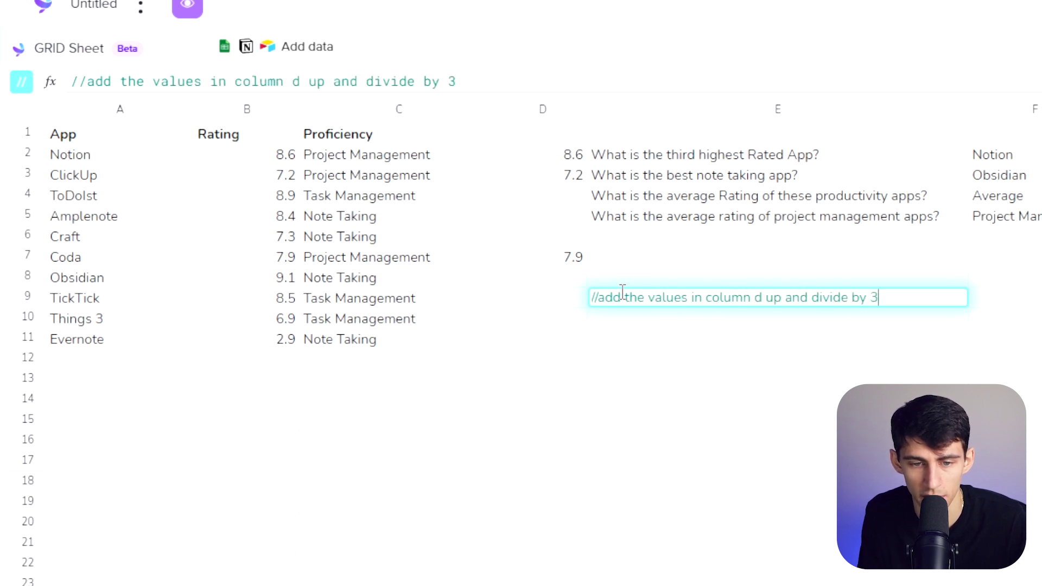
{"action": "key", "text": "Return"}
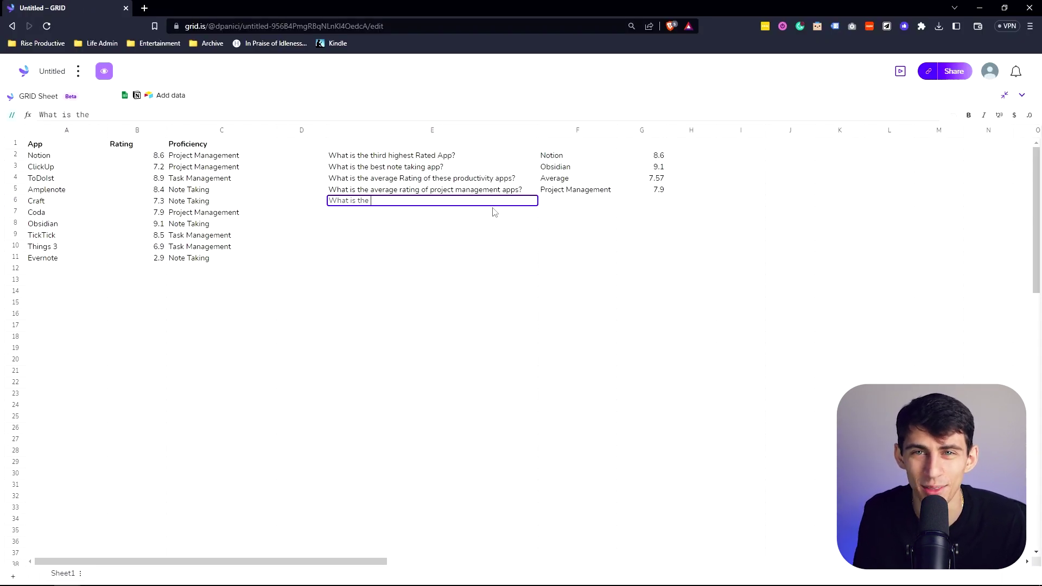
Step: Enter the question "What is the worst productivity app on this list?" in E6
{"action": "type", "text": "orst product"}
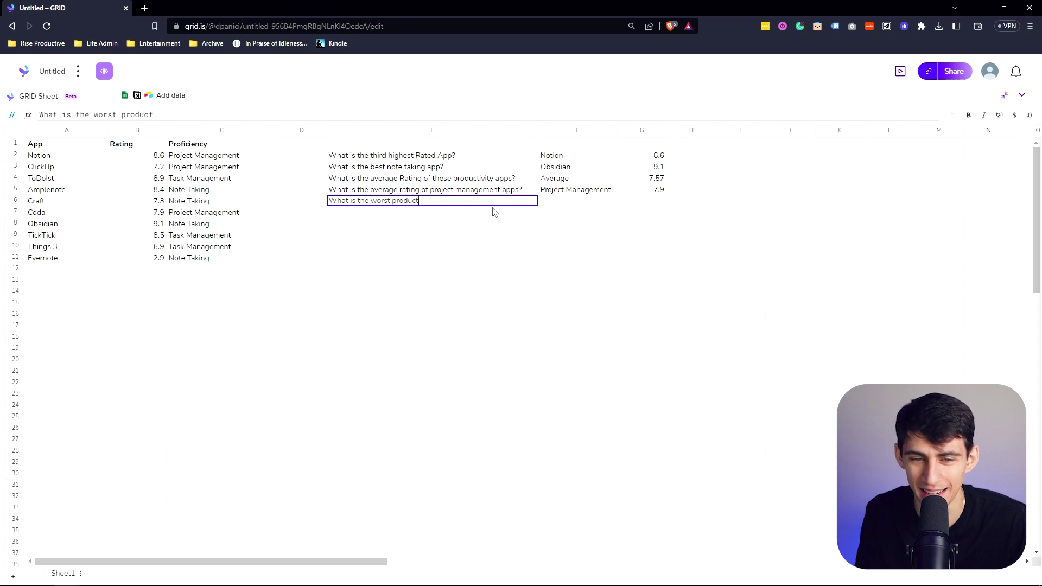
{"action": "type", "text": "ivity app on this list?"}
{"action": "key", "text": "Tab"}
{"action": "key", "text": "Tab"}
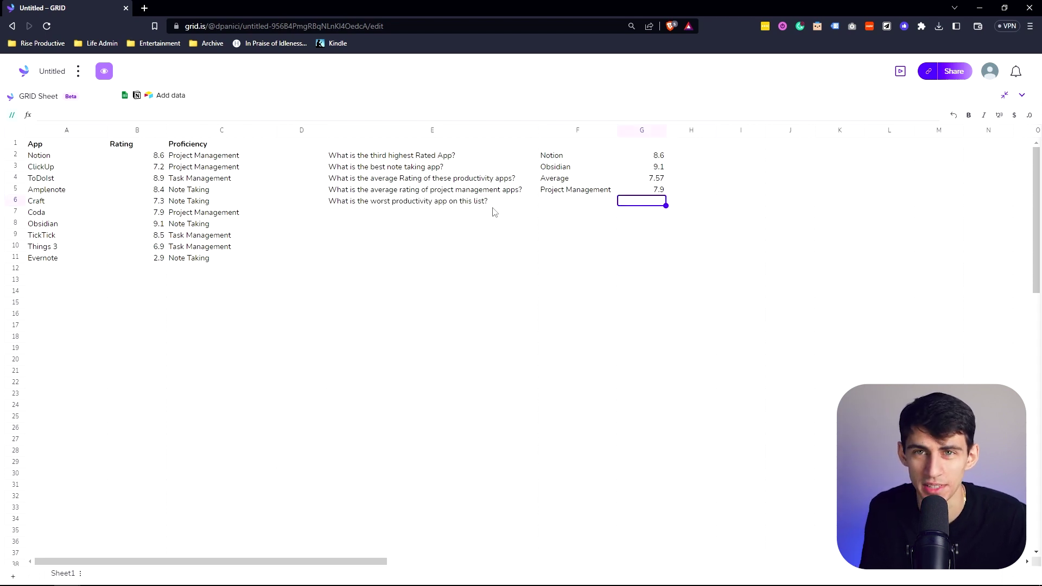
Step: In G6, generate a formula described as "what is the lowest number in column B"
{"action": "type", "text": "//what is th"}
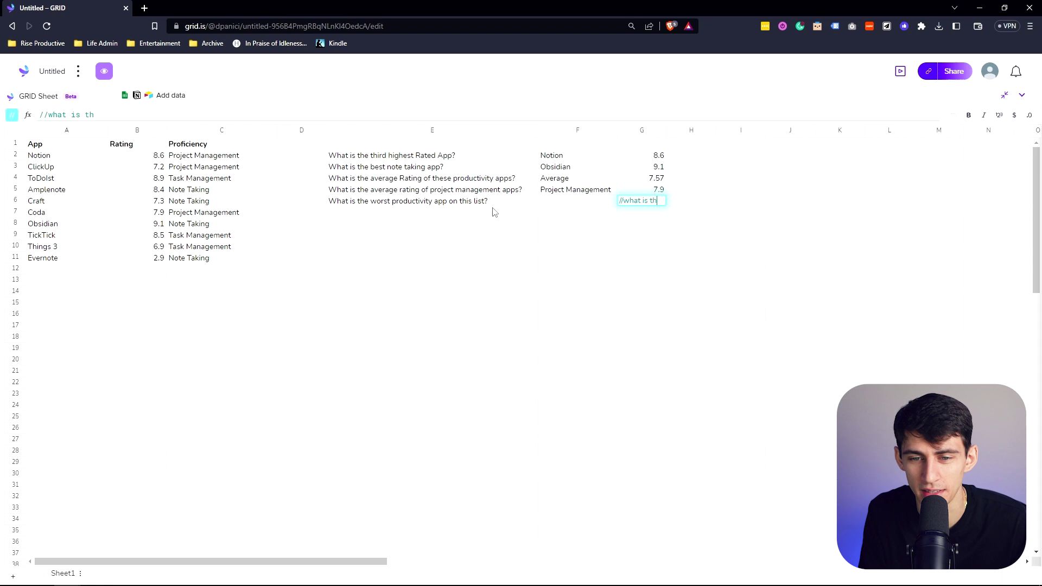
{"action": "type", "text": "e lowest nu"}
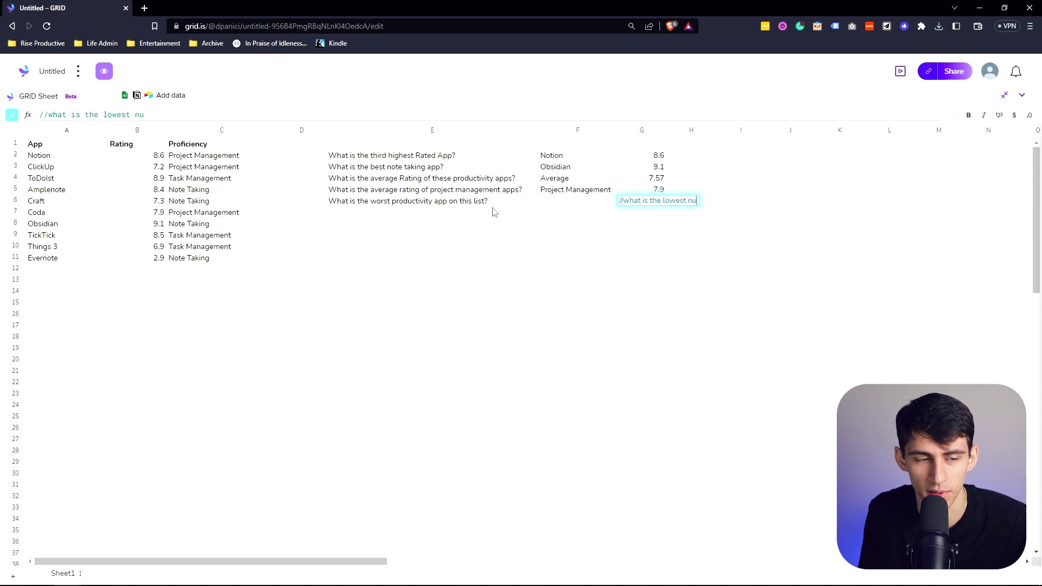
{"action": "type", "text": "mber in colu"}
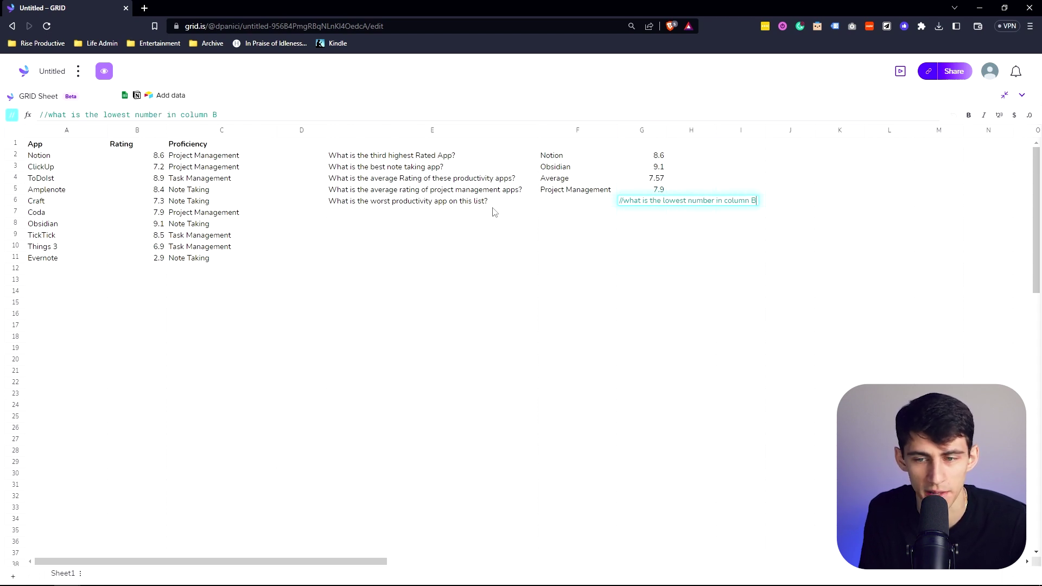
{"action": "type", "text": "mn B"}
{"action": "key", "text": "Return"}
Step: In F6, generate a formula described as "what is the name of the app in column a that has a rating of 2.9 in column b"
{"action": "key", "text": "Left"}
{"action": "type", "text": "//"}
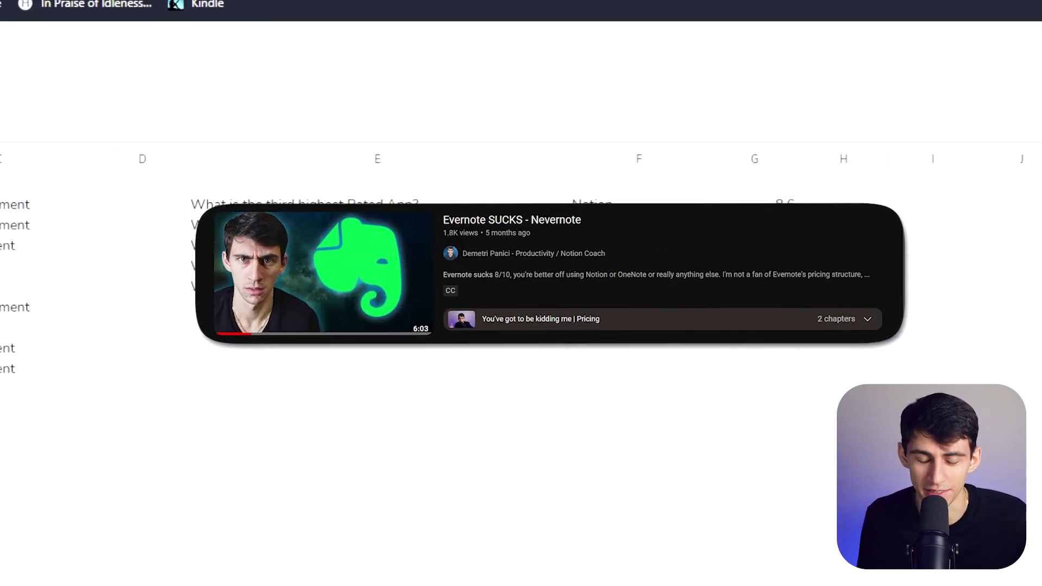
{"action": "type", "text": "what"}
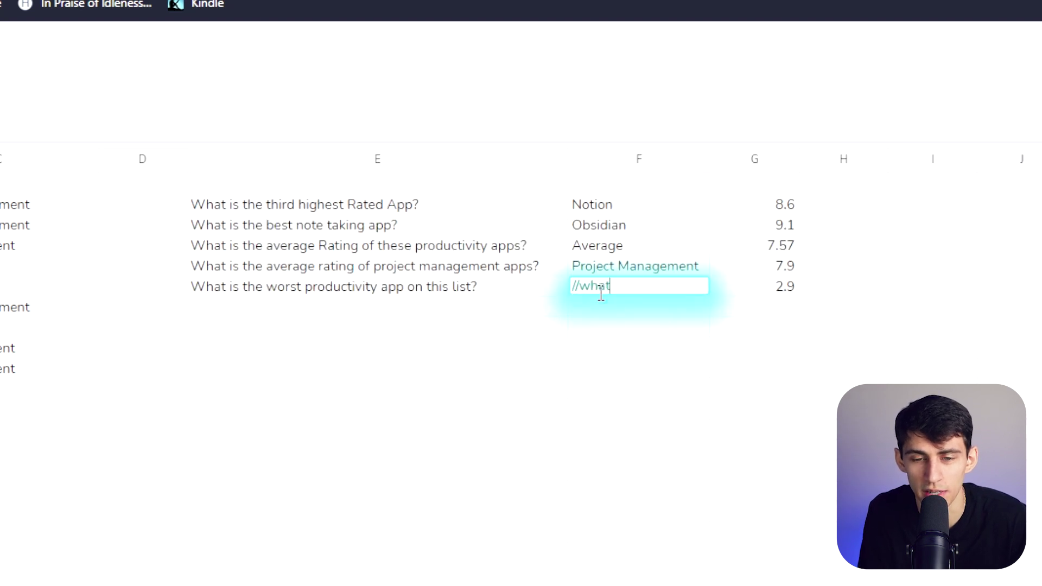
{"action": "type", "text": " is the name of the"}
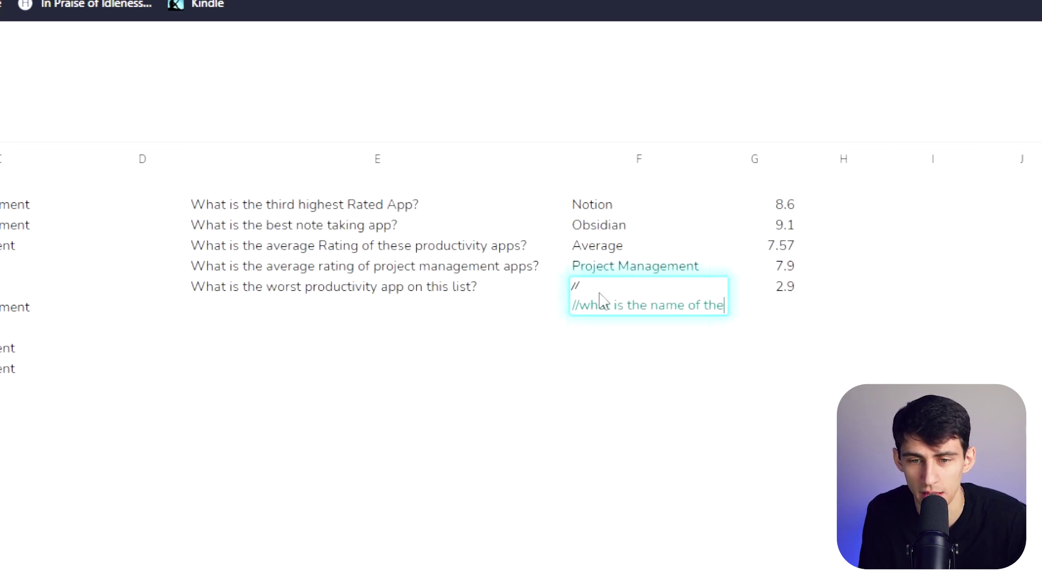
{"action": "type", "text": " app in column a"}
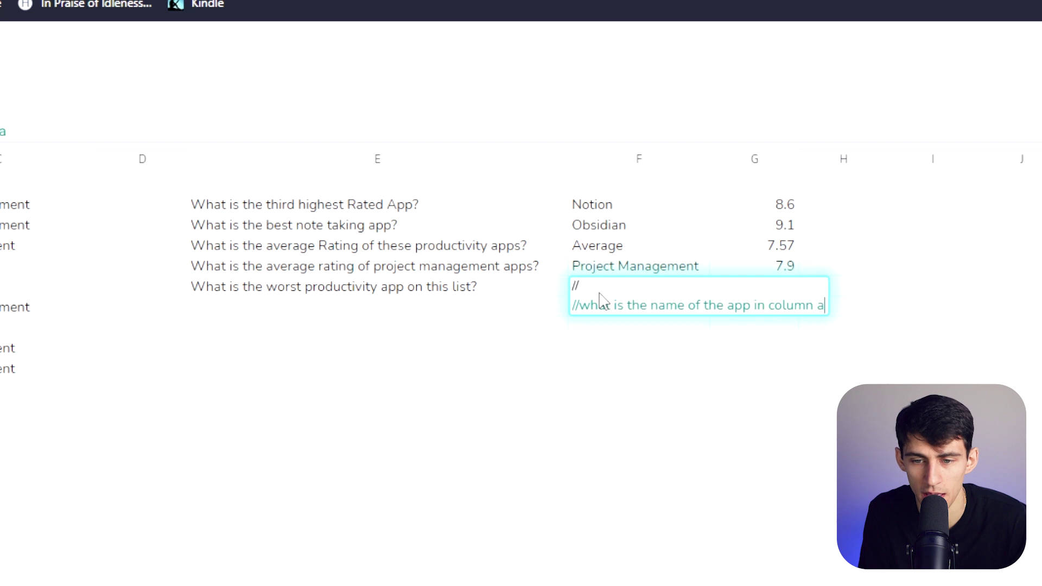
{"action": "type", "text": " that has a rat"}
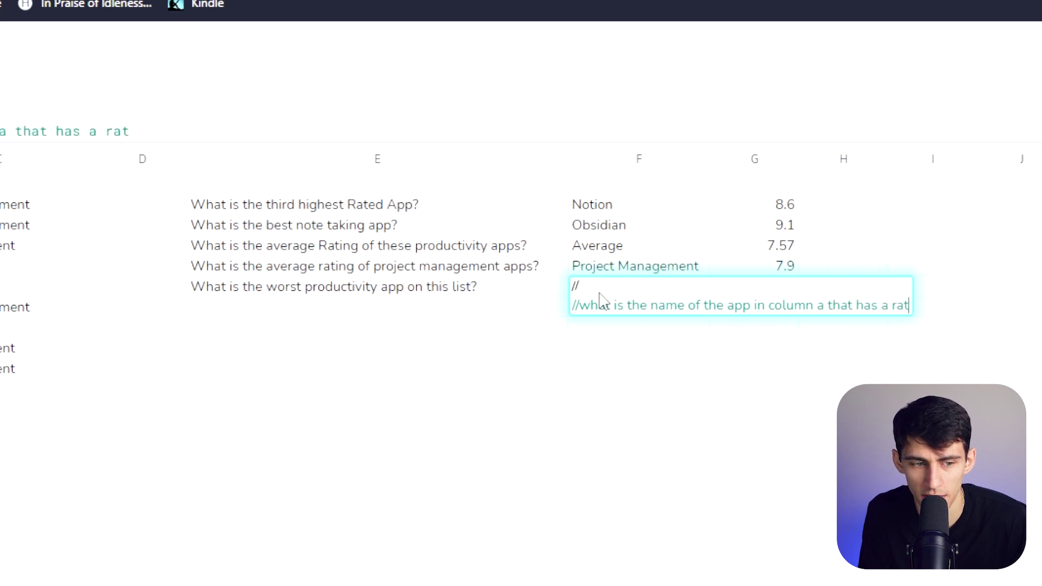
{"action": "type", "text": "ing of 2.9 in column b"}
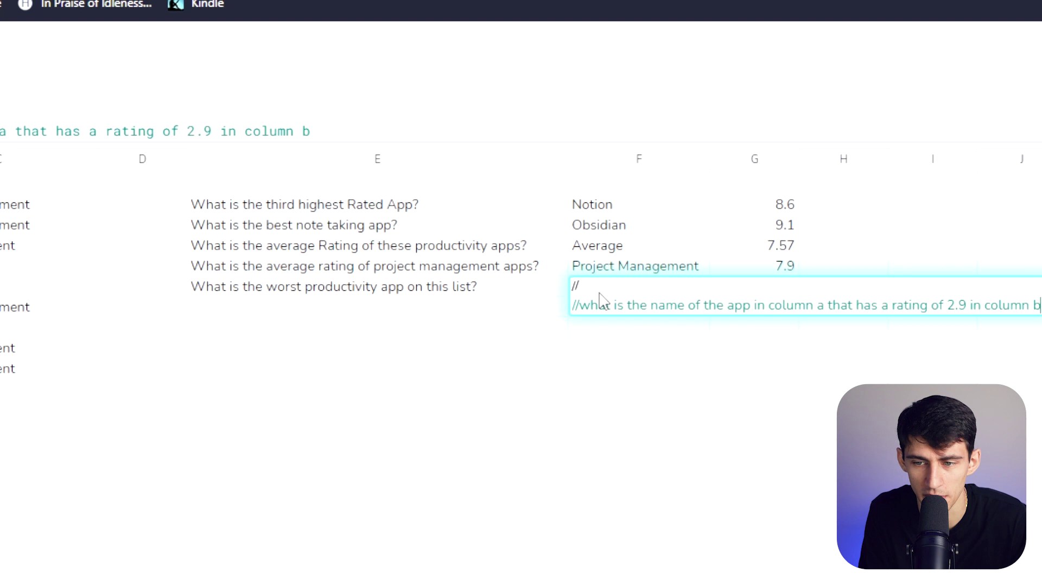
{"action": "key", "text": "Return"}
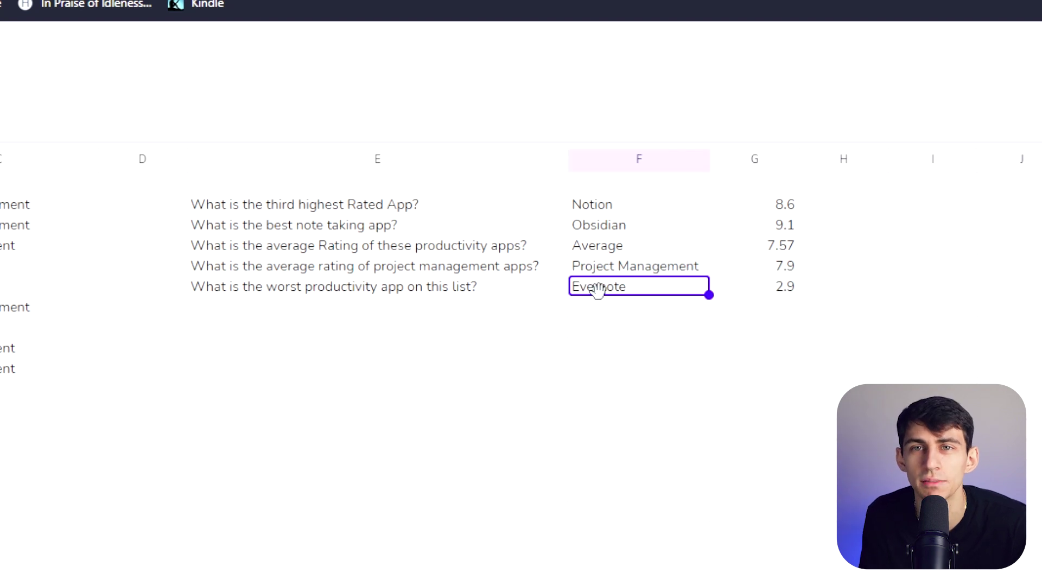